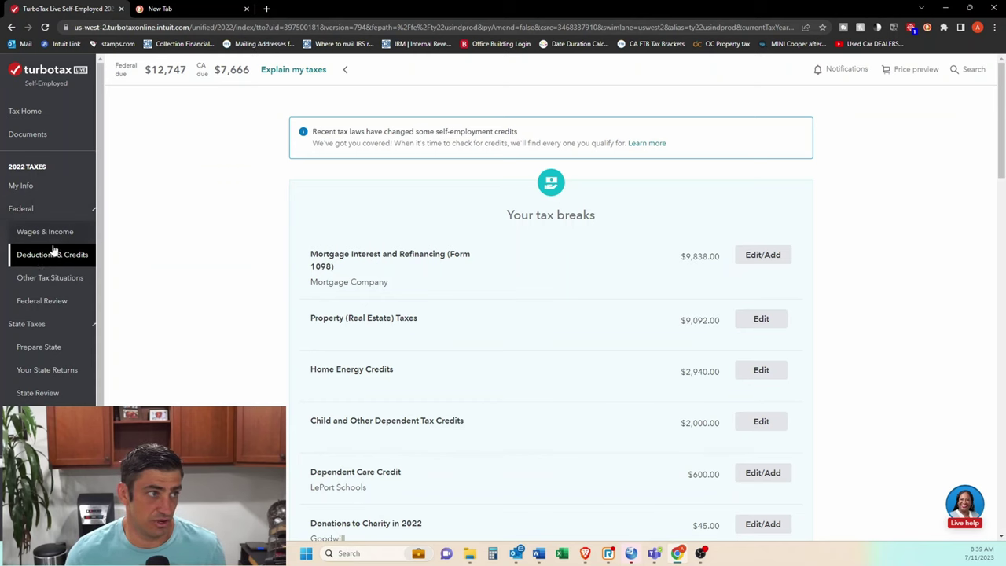
- In Deductions & Credits, revisit Traditional and Roth IRA Contributions under Retirement and Investments
{"action": "left_click", "coordinate": [48, 255]}
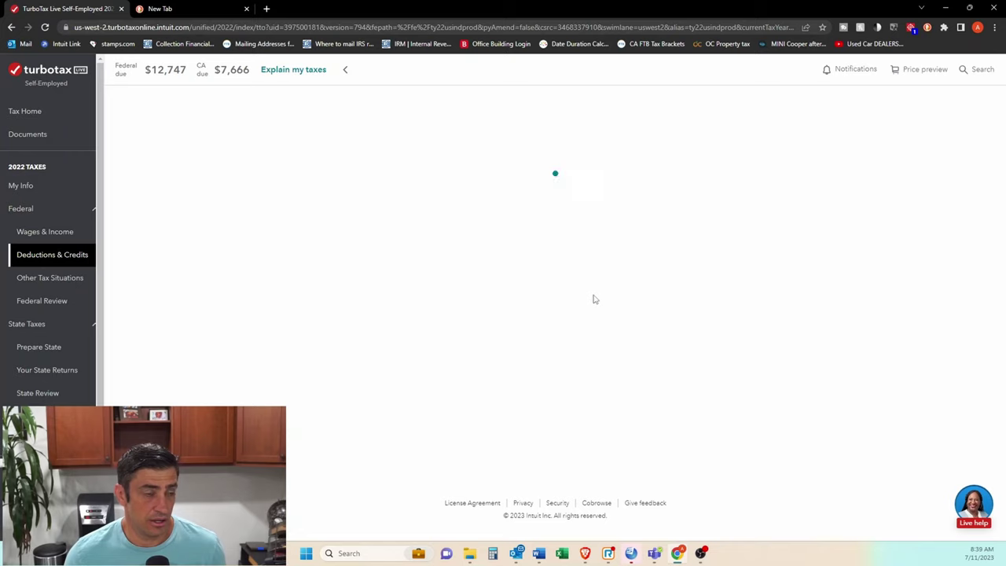
{"action": "scroll", "coordinate": [700, 254], "scroll_direction": "down", "scroll_amount": 8}
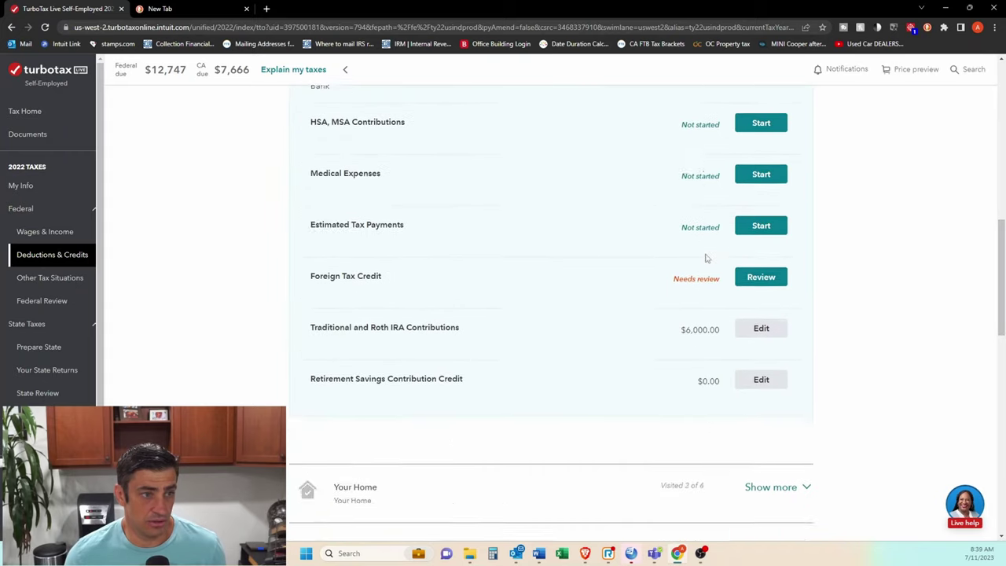
{"action": "scroll", "coordinate": [706, 258], "scroll_direction": "down", "scroll_amount": 8}
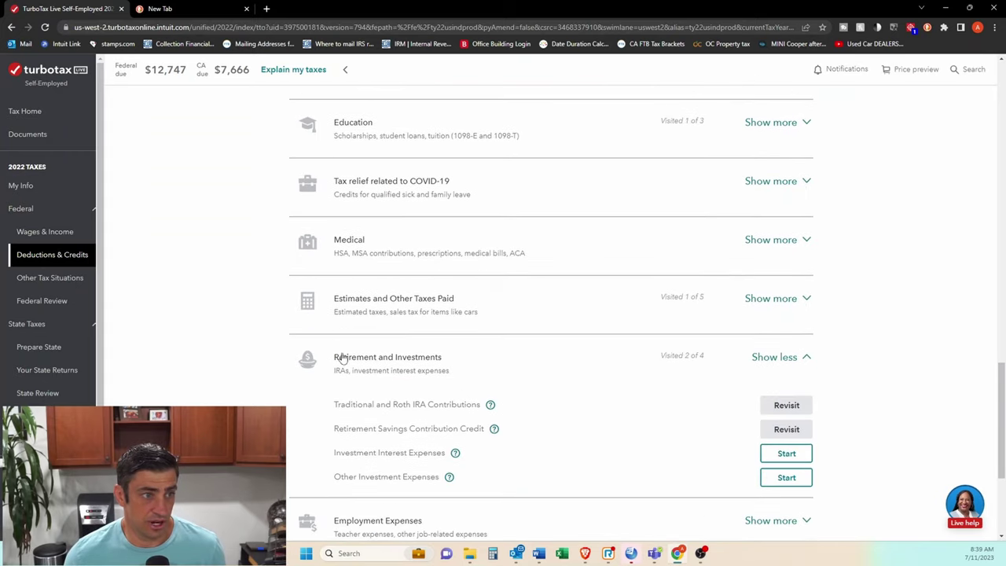
{"action": "left_click_drag", "start_coordinate": [333, 404], "coordinate": [481, 411]}
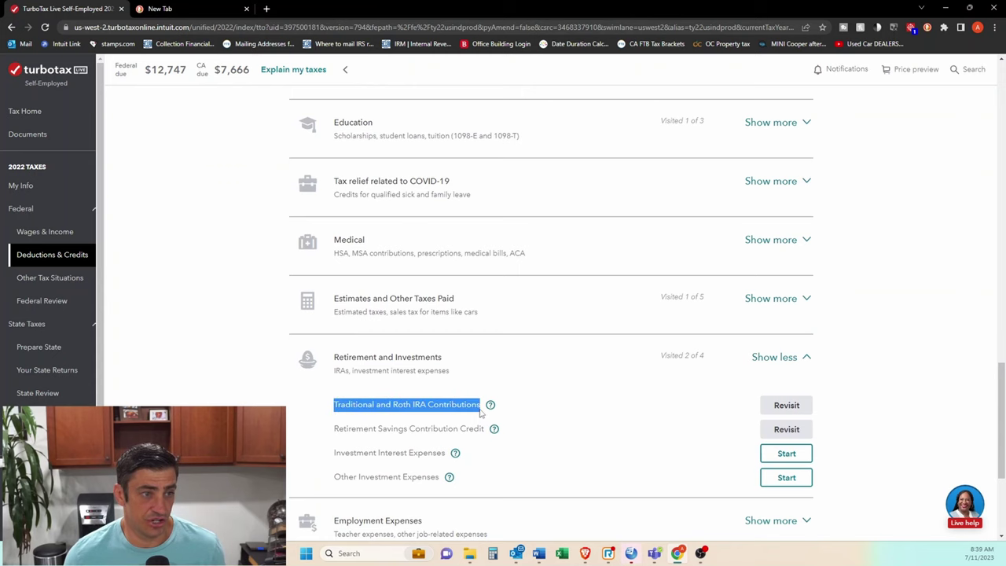
{"action": "left_click", "coordinate": [804, 409]}
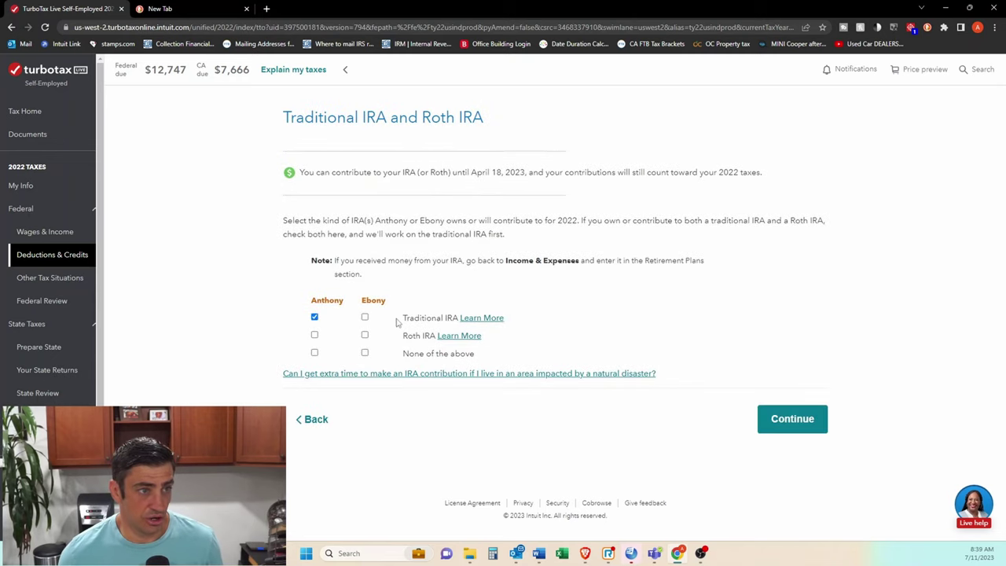
{"action": "left_click_drag", "start_coordinate": [404, 318], "coordinate": [462, 330]}
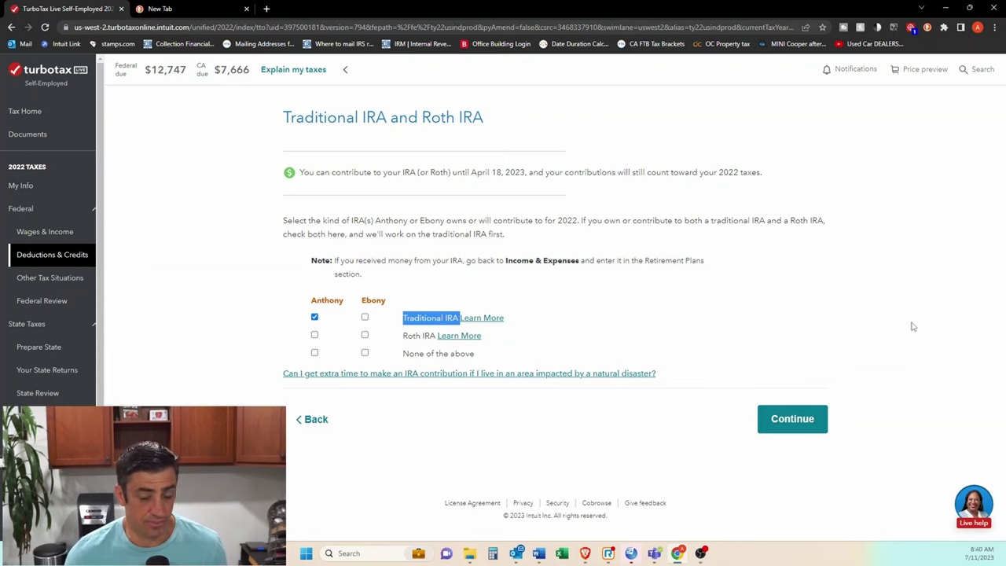
{"action": "left_click", "coordinate": [894, 409]}
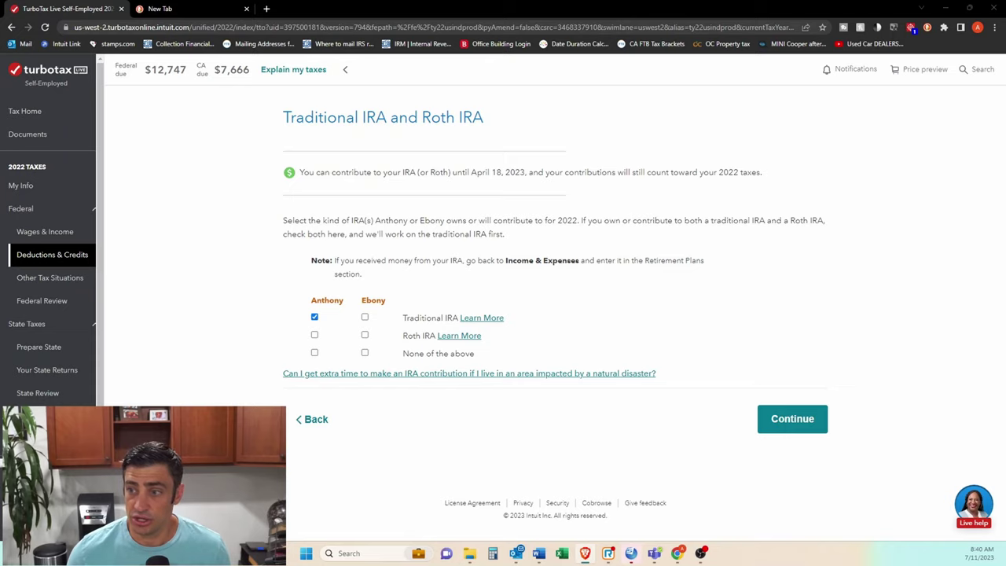
{"action": "left_click", "coordinate": [585, 553]}
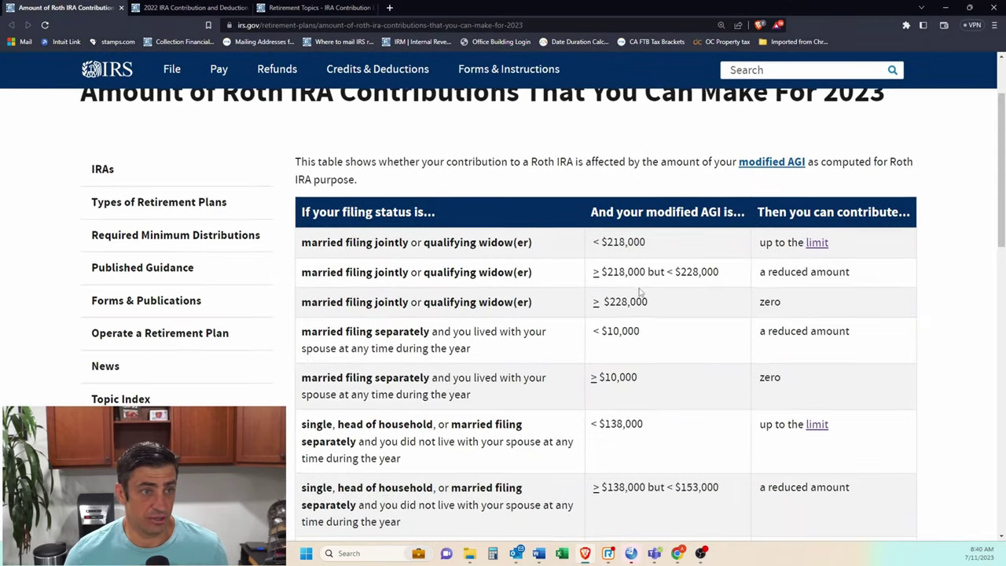
- Highlight the 2023 table's $228,000-or-more joint-filer row, where zero contribution is allowed
{"action": "scroll", "coordinate": [661, 315], "scroll_direction": "up", "scroll_amount": 2}
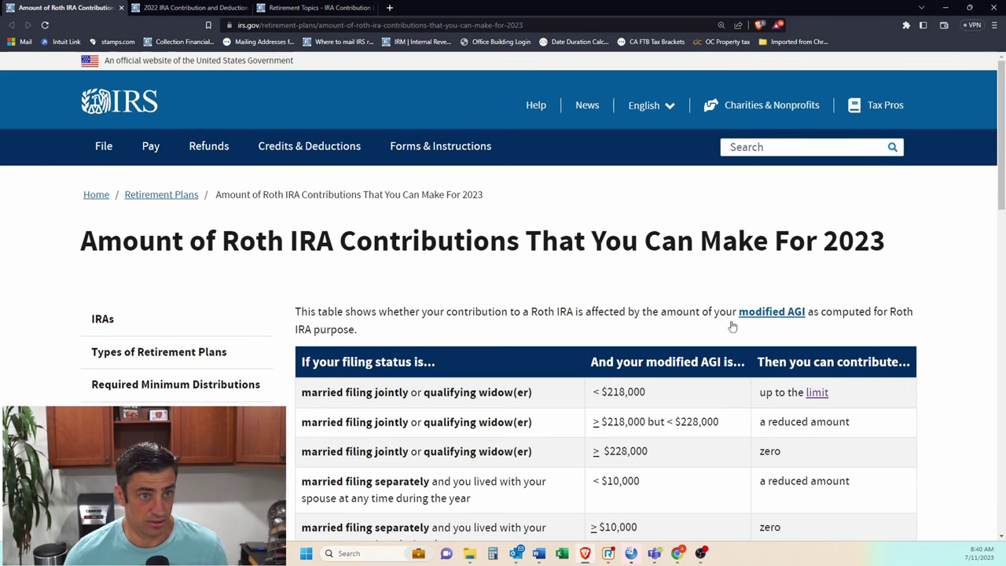
{"action": "scroll", "coordinate": [621, 343], "scroll_direction": "down", "scroll_amount": 1}
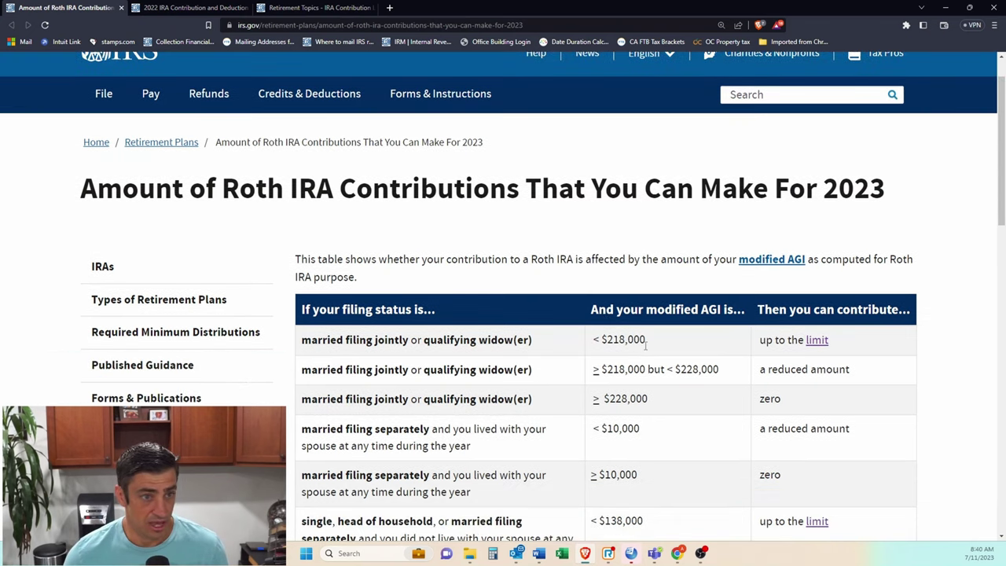
{"action": "scroll", "coordinate": [645, 339], "scroll_direction": "down", "scroll_amount": 2}
{"action": "left_click_drag", "start_coordinate": [650, 305], "coordinate": [600, 303]}
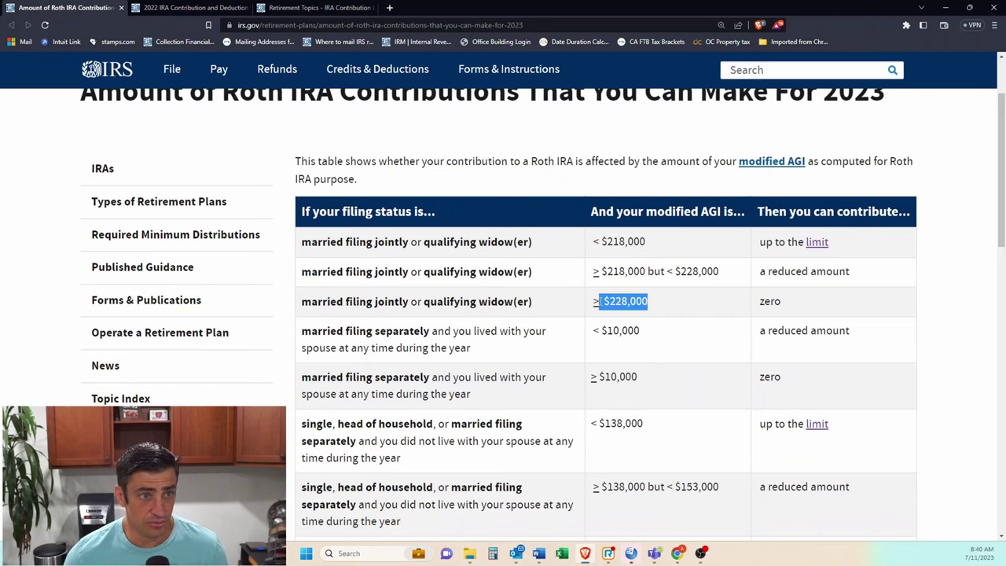
{"action": "scroll", "coordinate": [767, 171], "scroll_direction": "up", "scroll_amount": 2}
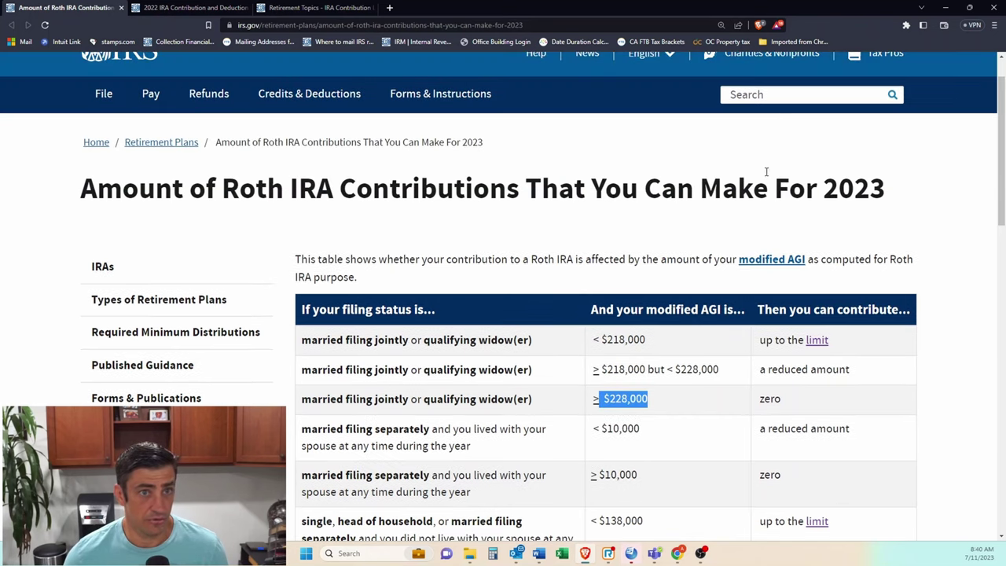
{"action": "double_click", "coordinate": [839, 187]}
{"action": "triple_click", "coordinate": [648, 399]}
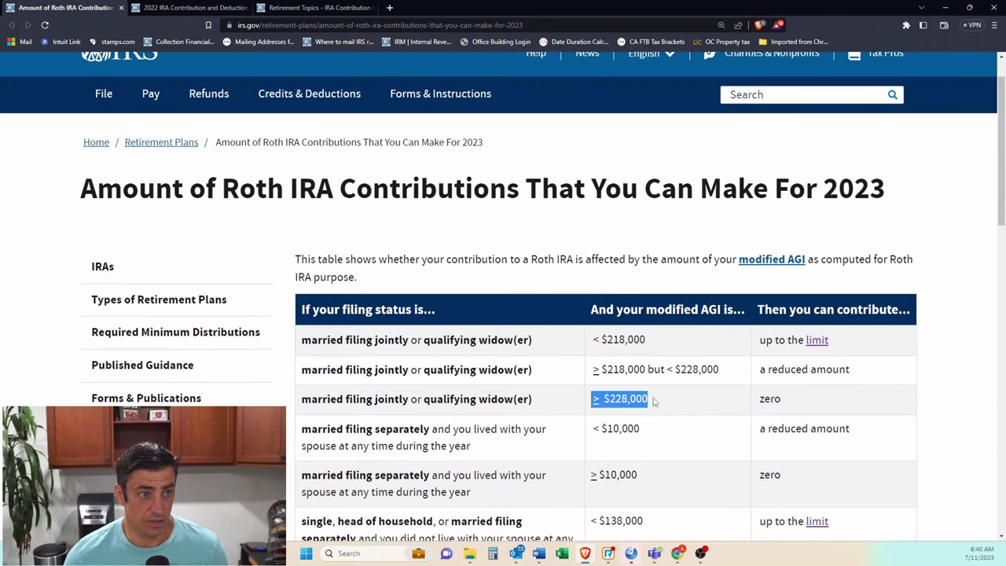
{"action": "left_click_drag", "start_coordinate": [764, 400], "coordinate": [793, 406]}
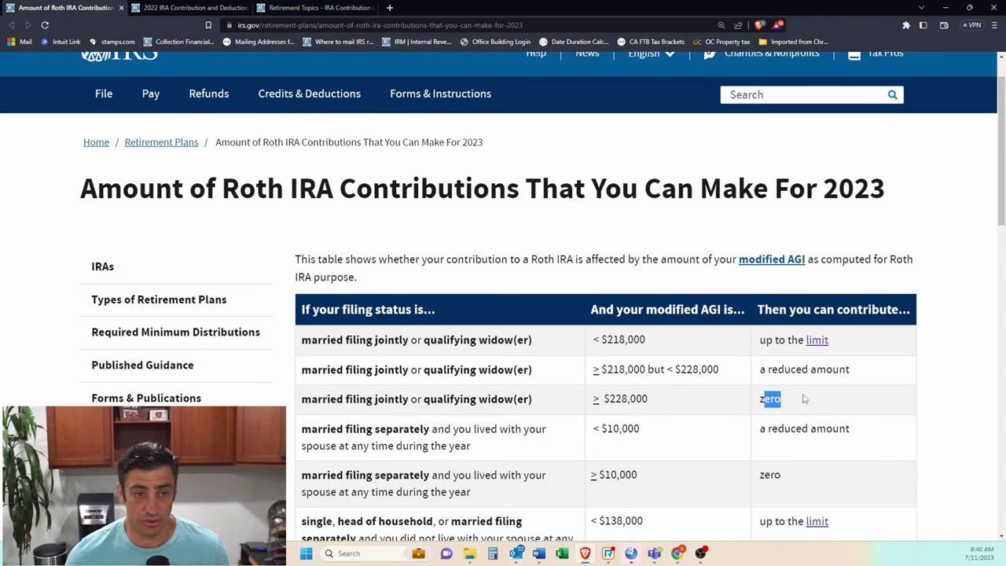
- Scroll further through the table to review the single-filer rows, $153,000 and above
{"action": "scroll", "coordinate": [804, 399], "scroll_direction": "down", "scroll_amount": 2}
{"action": "scroll", "coordinate": [804, 400], "scroll_direction": "down", "scroll_amount": 4}
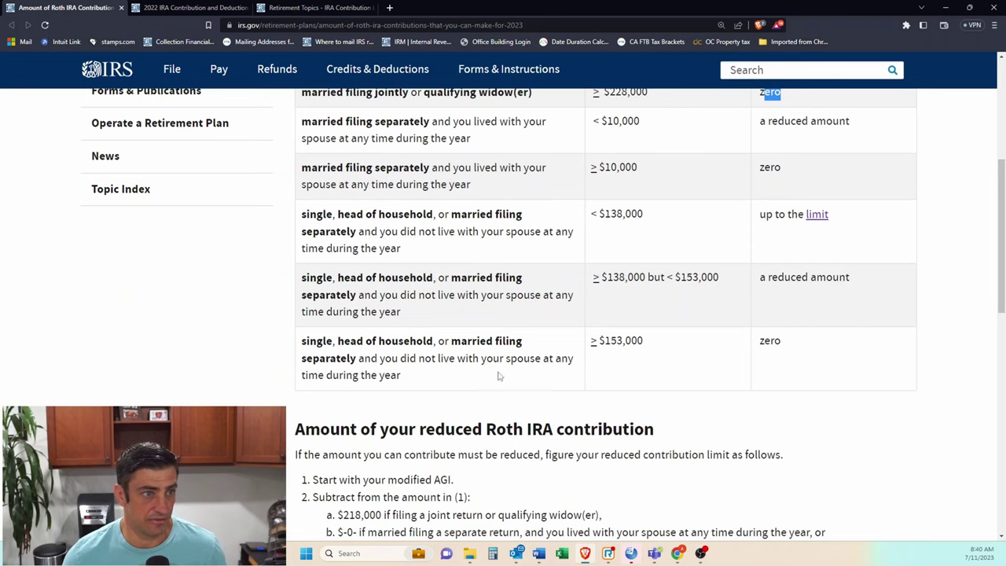
{"action": "scroll", "coordinate": [498, 343], "scroll_direction": "down", "scroll_amount": 1}
{"action": "left_click_drag", "start_coordinate": [365, 308], "coordinate": [302, 288]}
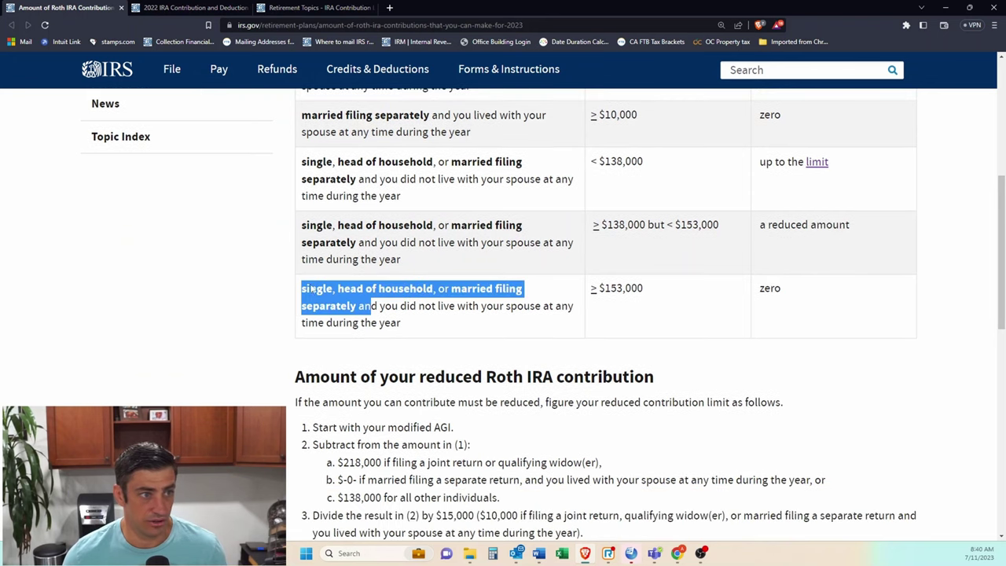
{"action": "left_click", "coordinate": [651, 327]}
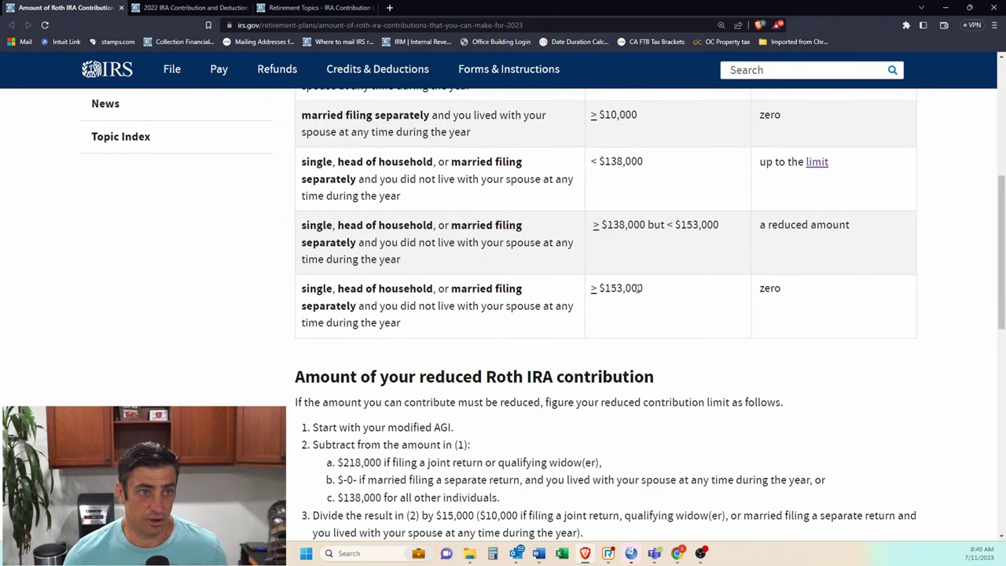
{"action": "left_click_drag", "start_coordinate": [639, 288], "coordinate": [302, 306]}
{"action": "scroll", "coordinate": [690, 276], "scroll_direction": "up", "scroll_amount": 4}
{"action": "left_click", "coordinate": [622, 192]}
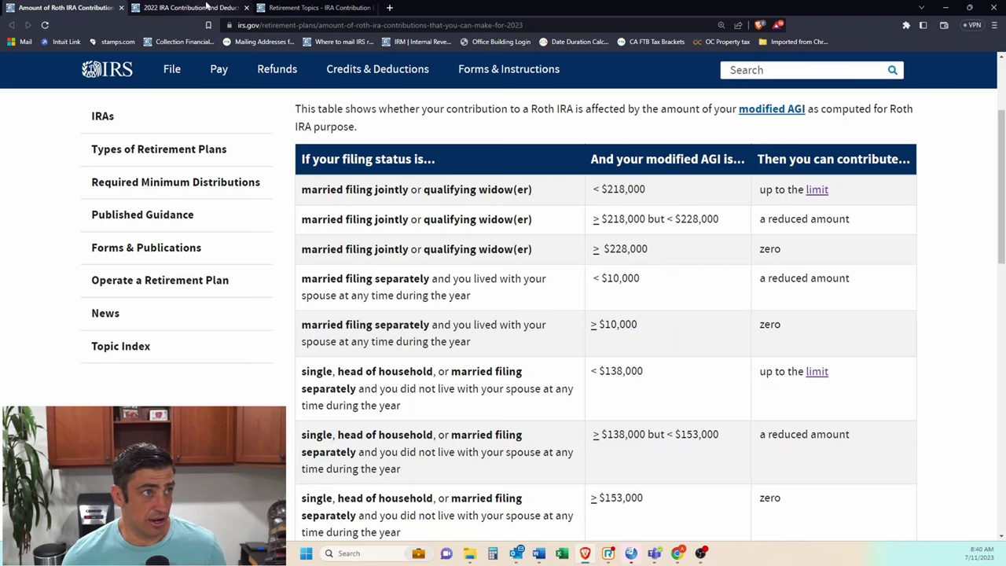
- Review the 2022 IRA deduction table: no deduction at $78,000+, and the $129,000 joint-filer threshold
{"action": "left_click", "coordinate": [192, 7]}
{"action": "scroll", "coordinate": [500, 323], "scroll_direction": "up", "scroll_amount": 3}
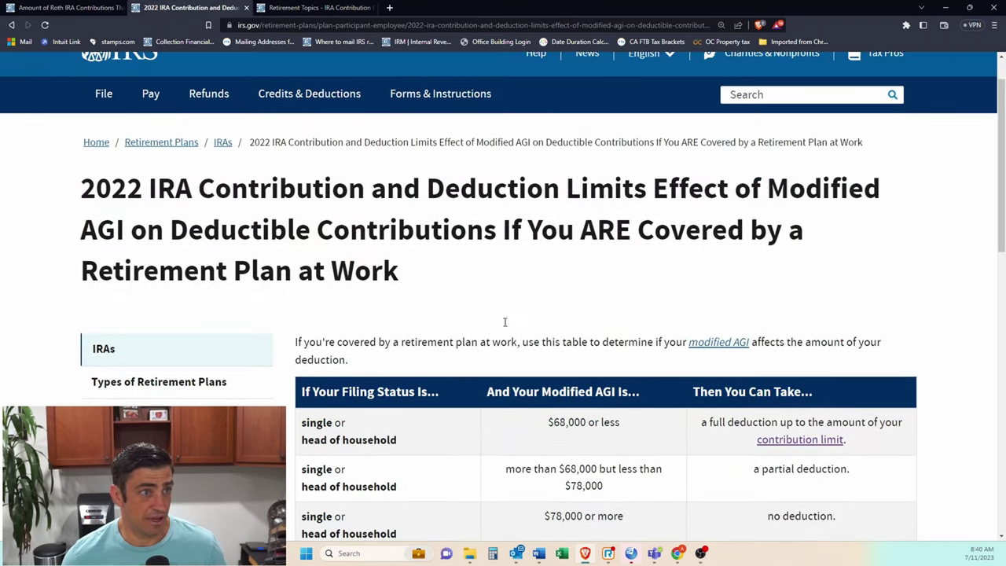
{"action": "left_click_drag", "start_coordinate": [407, 275], "coordinate": [99, 256]}
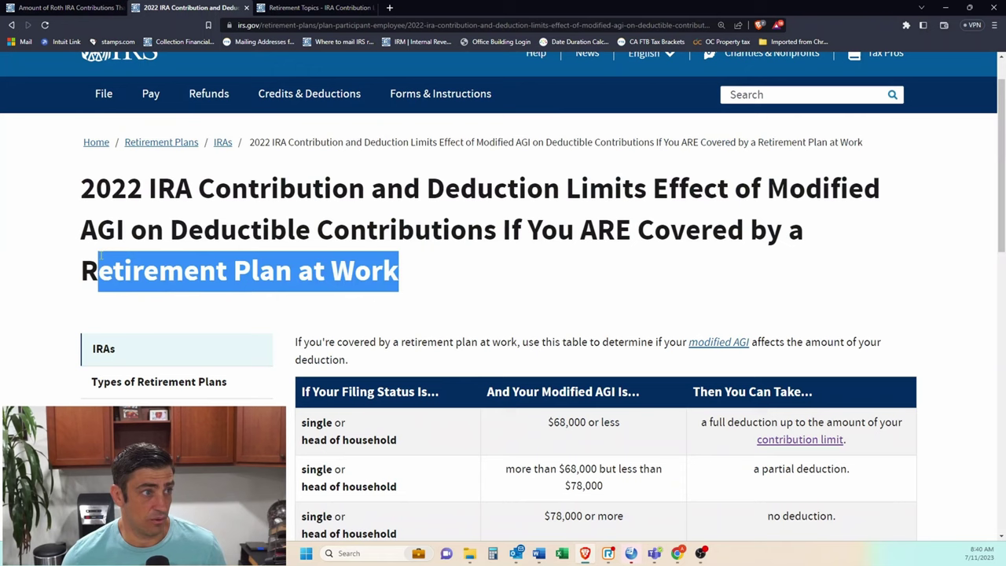
{"action": "left_click_drag", "start_coordinate": [126, 194], "coordinate": [110, 193]}
{"action": "left_click", "coordinate": [185, 197]}
{"action": "scroll", "coordinate": [663, 321], "scroll_direction": "down", "scroll_amount": 3}
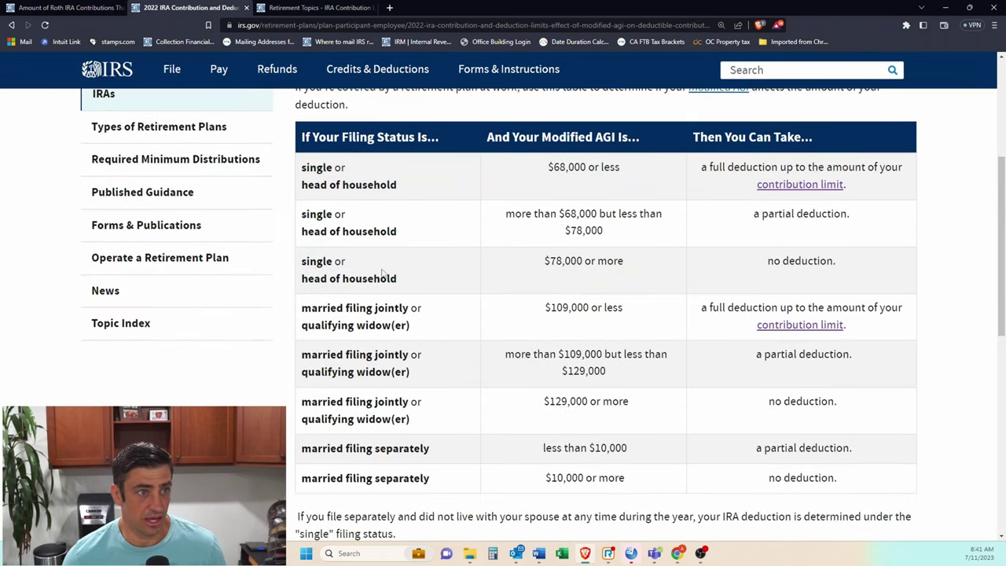
{"action": "left_click_drag", "start_coordinate": [564, 263], "coordinate": [539, 263]}
{"action": "left_click", "coordinate": [611, 293]}
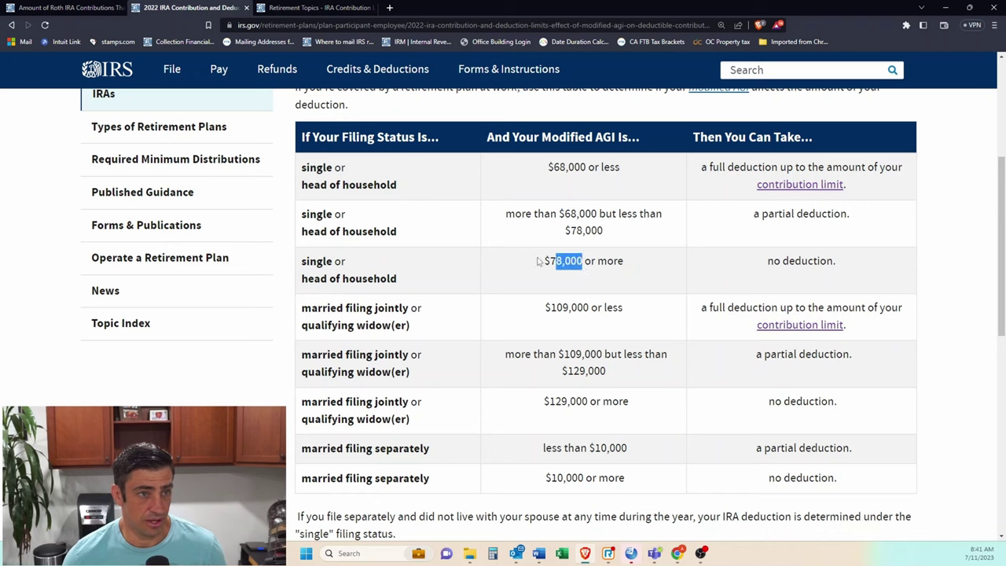
{"action": "left_click", "coordinate": [599, 279]}
{"action": "left_click_drag", "start_coordinate": [856, 270], "coordinate": [768, 262]}
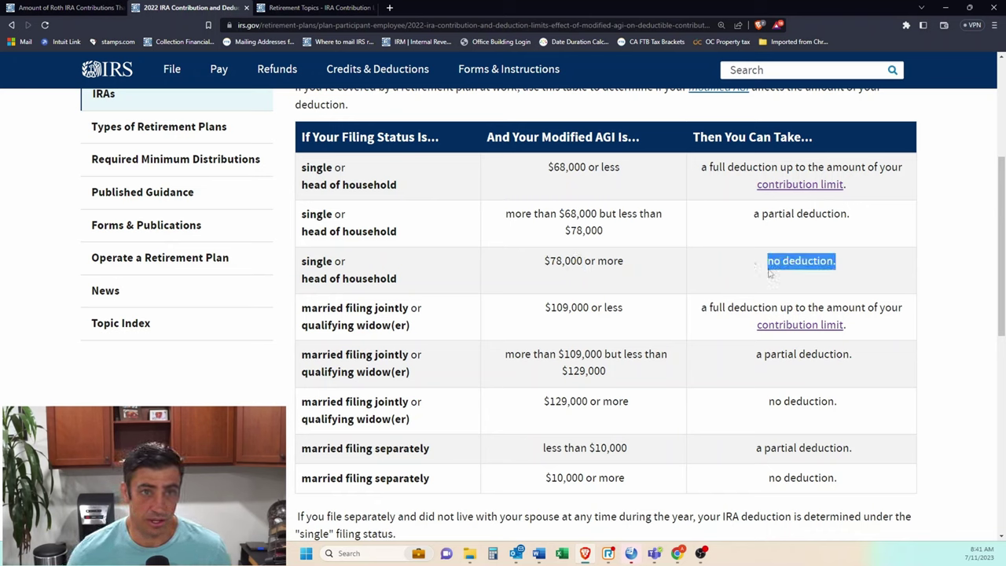
{"action": "left_click", "coordinate": [790, 282]}
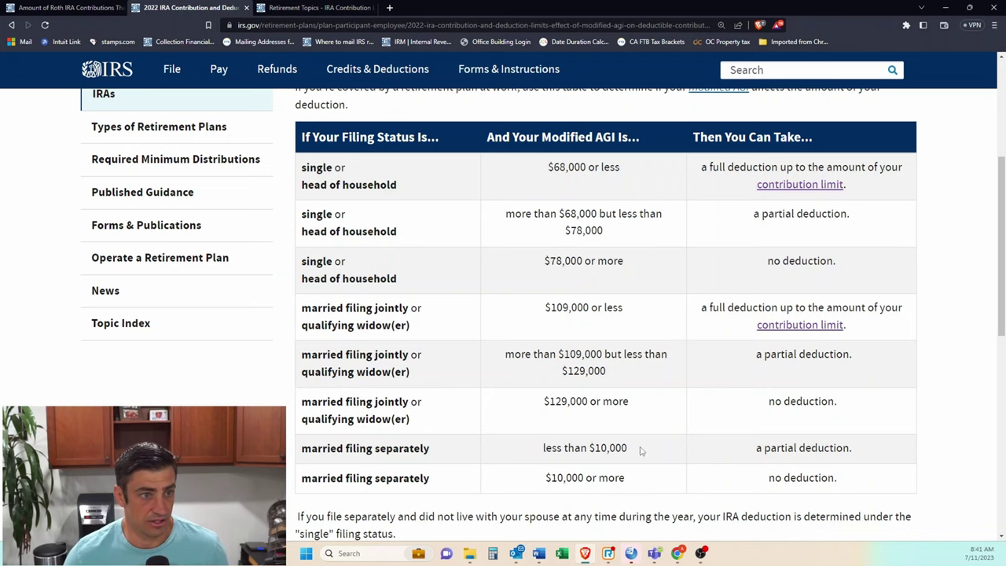
{"action": "left_click_drag", "start_coordinate": [586, 402], "coordinate": [544, 403]}
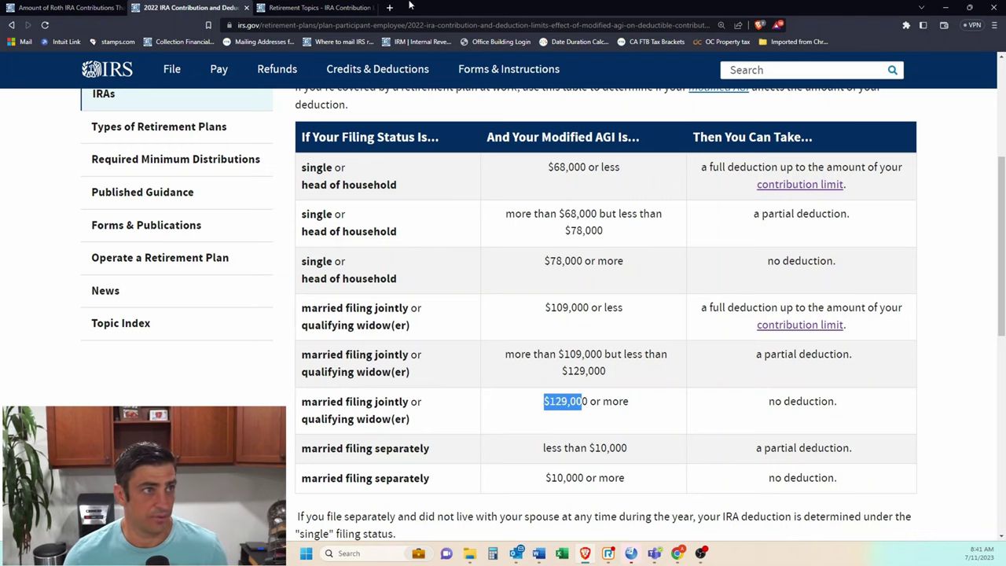
- On the IRA Contribution Limits page, compare the $6,000 ($7,000) 2019–2022 limit with 2023's
{"action": "left_click", "coordinate": [334, 7]}
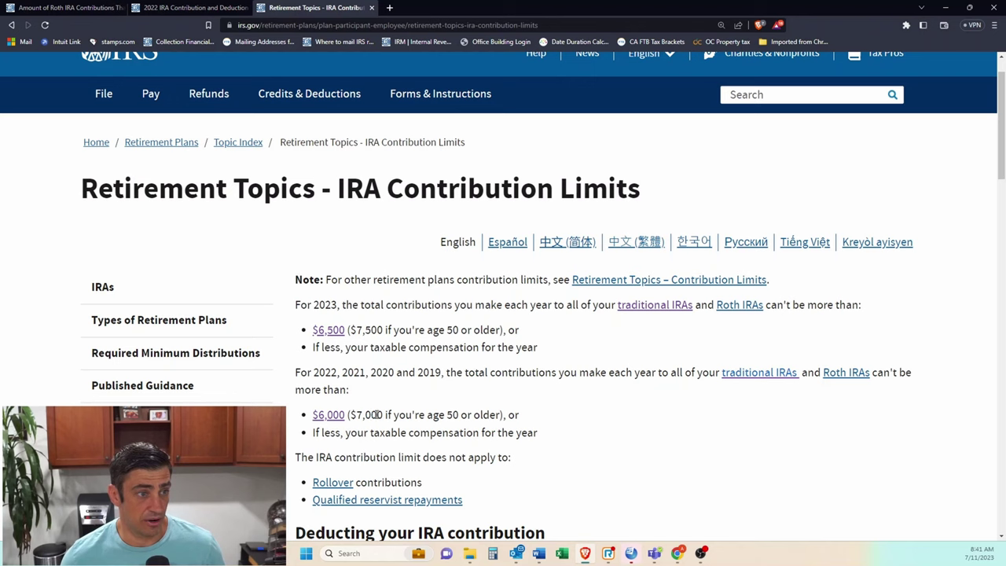
{"action": "left_click_drag", "start_coordinate": [391, 418], "coordinate": [312, 416]}
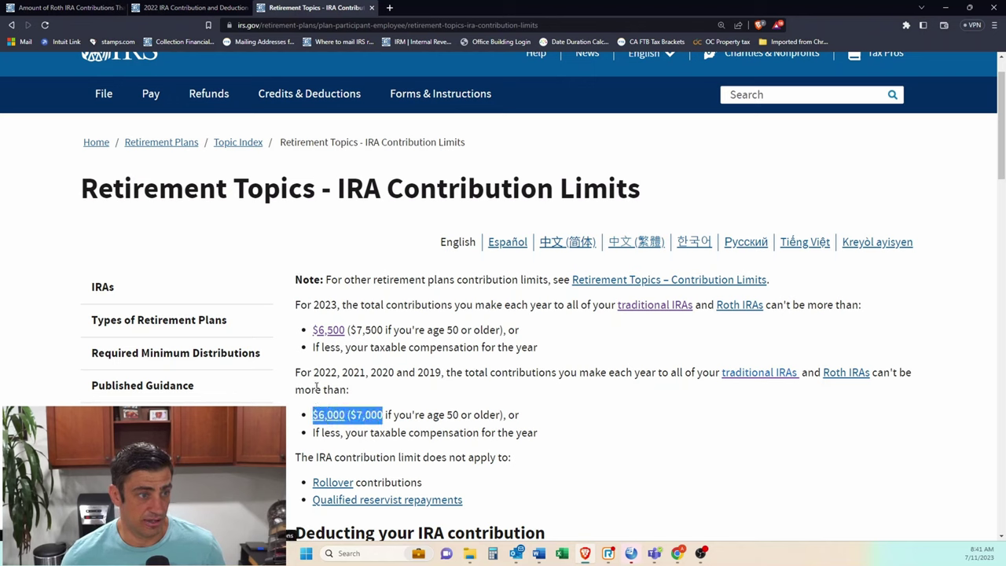
{"action": "left_click_drag", "start_coordinate": [307, 372], "coordinate": [443, 378]}
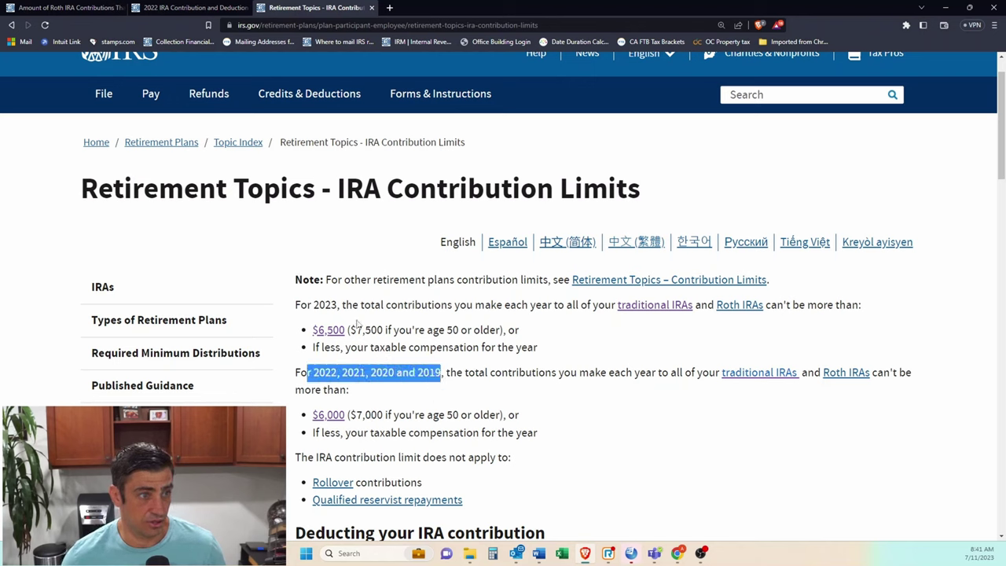
{"action": "left_click_drag", "start_coordinate": [358, 329], "coordinate": [312, 305]}
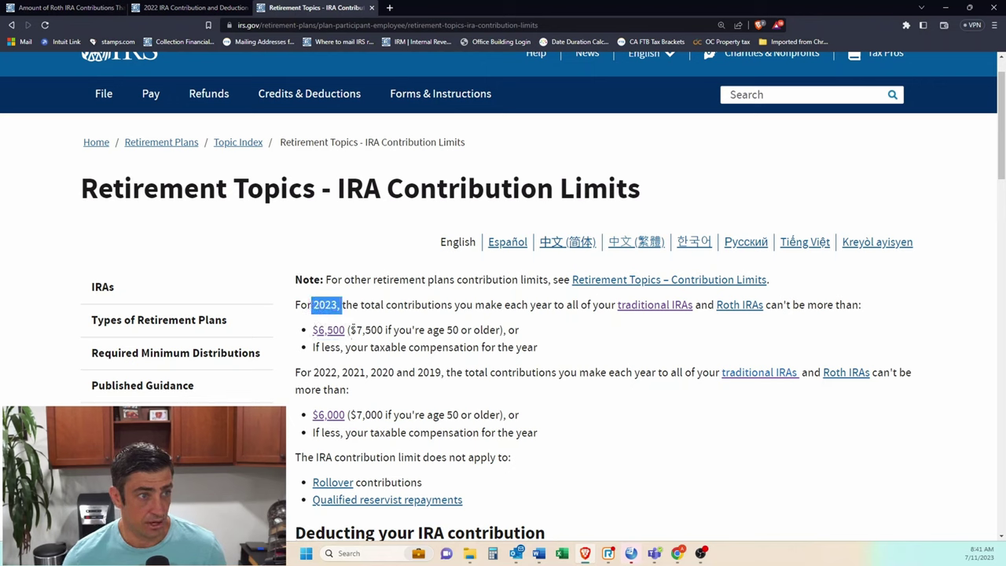
{"action": "left_click_drag", "start_coordinate": [350, 330], "coordinate": [489, 331]}
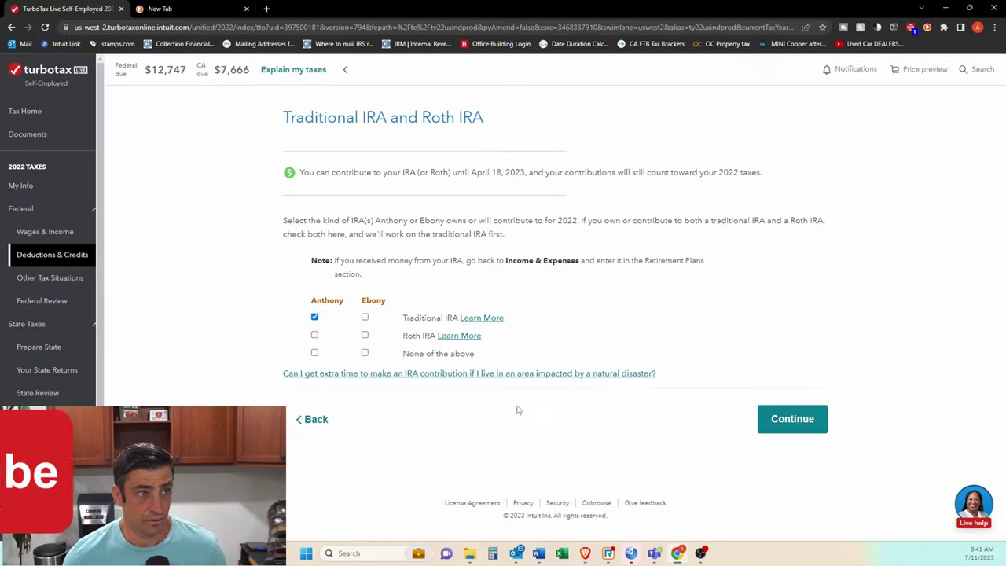
- Choose Traditional IRA, say it isn't a repayment, and confirm the 6,000 contribution
{"action": "left_click_drag", "start_coordinate": [404, 317], "coordinate": [458, 318]}
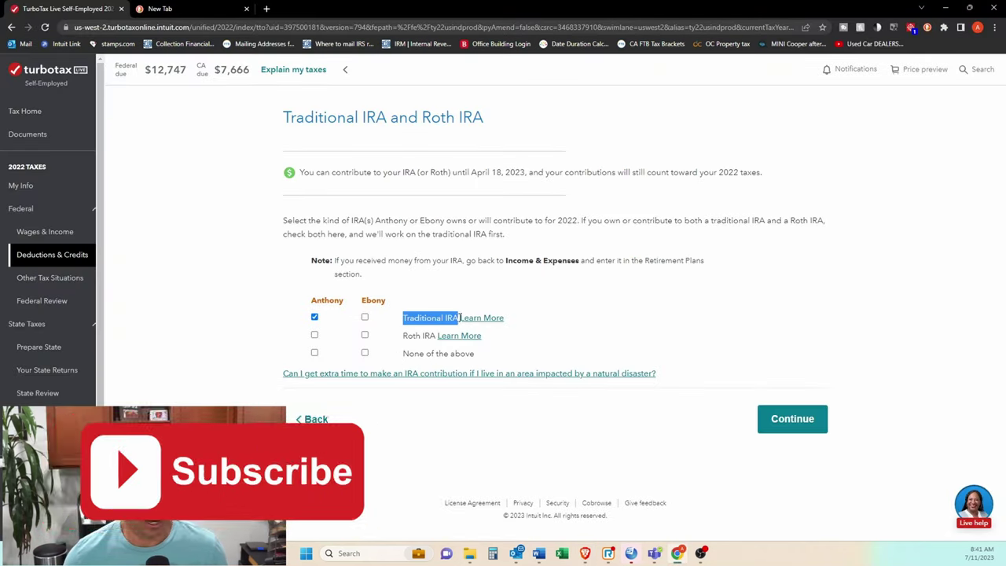
{"action": "left_click", "coordinate": [797, 419]}
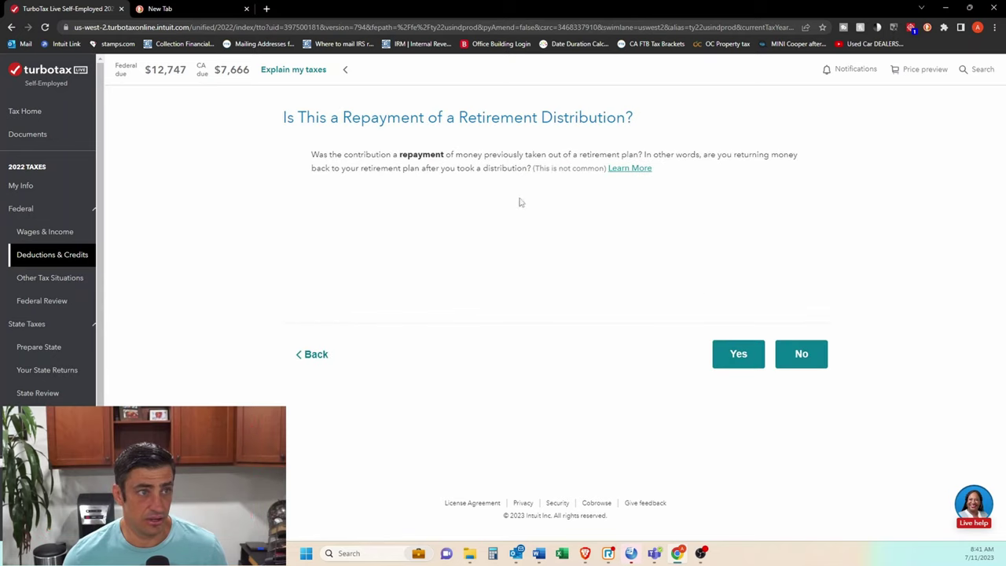
{"action": "left_click", "coordinate": [799, 359]}
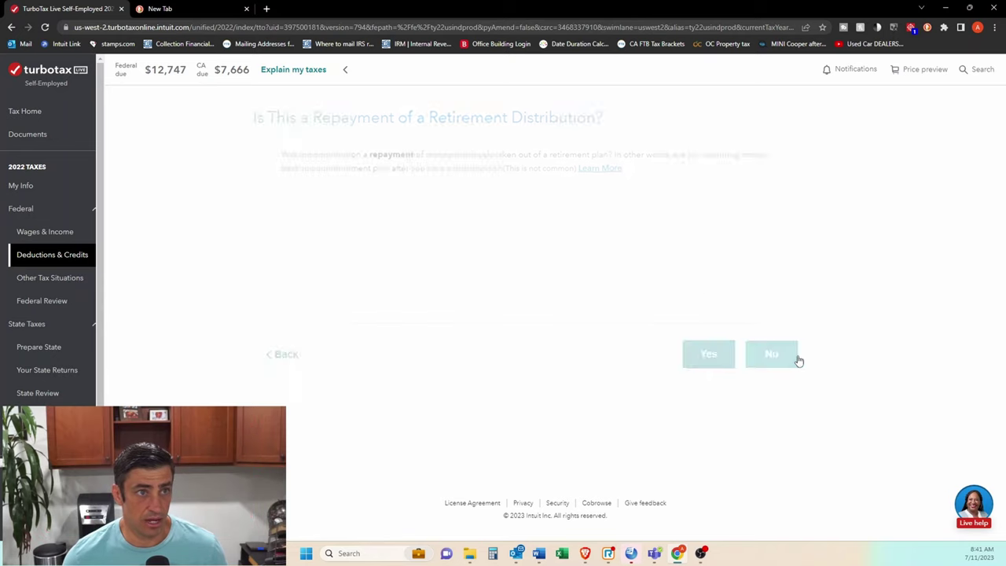
{"action": "left_click_drag", "start_coordinate": [543, 236], "coordinate": [498, 227]}
{"action": "left_click", "coordinate": [404, 224]}
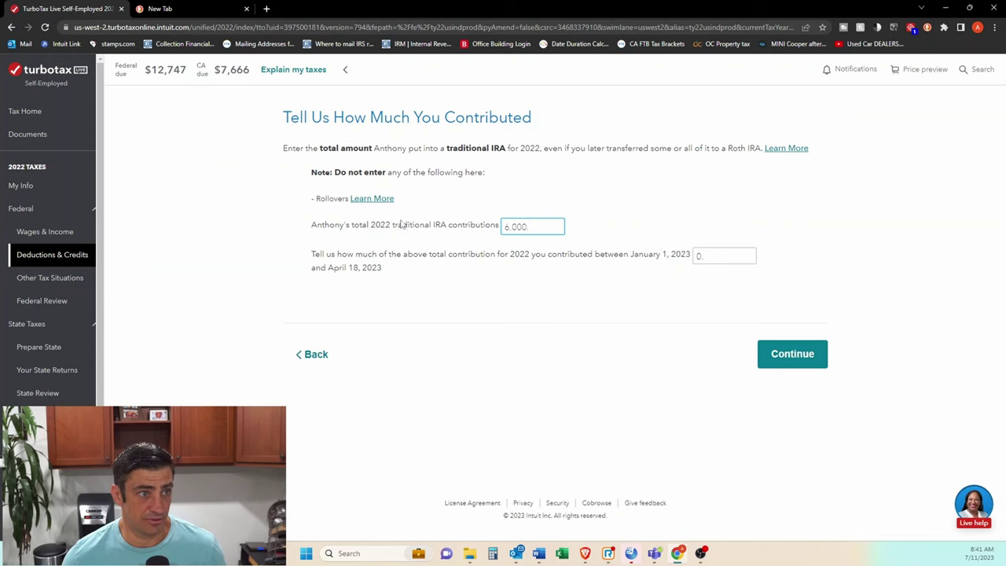
{"action": "left_click", "coordinate": [790, 363]}
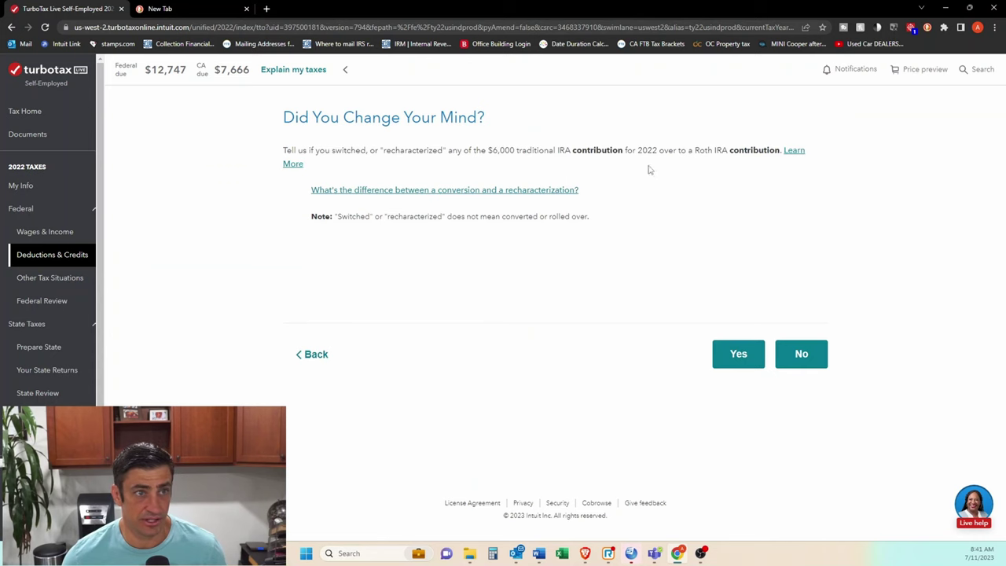
- Answer No to recharacterizing, pre-2022 excess contributions, and prior nondeductible contributions
{"action": "left_click", "coordinate": [802, 357]}
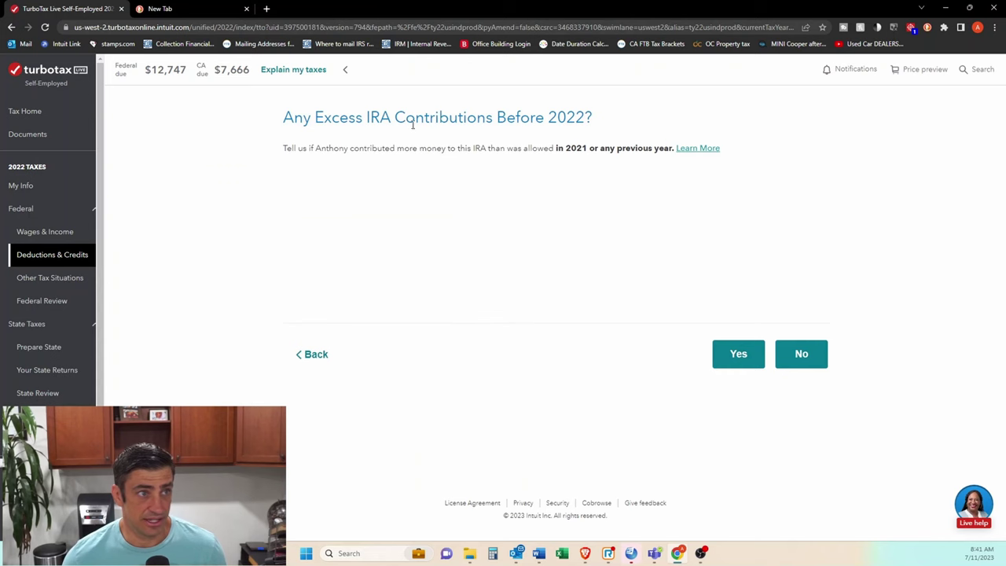
{"action": "left_click", "coordinate": [814, 356]}
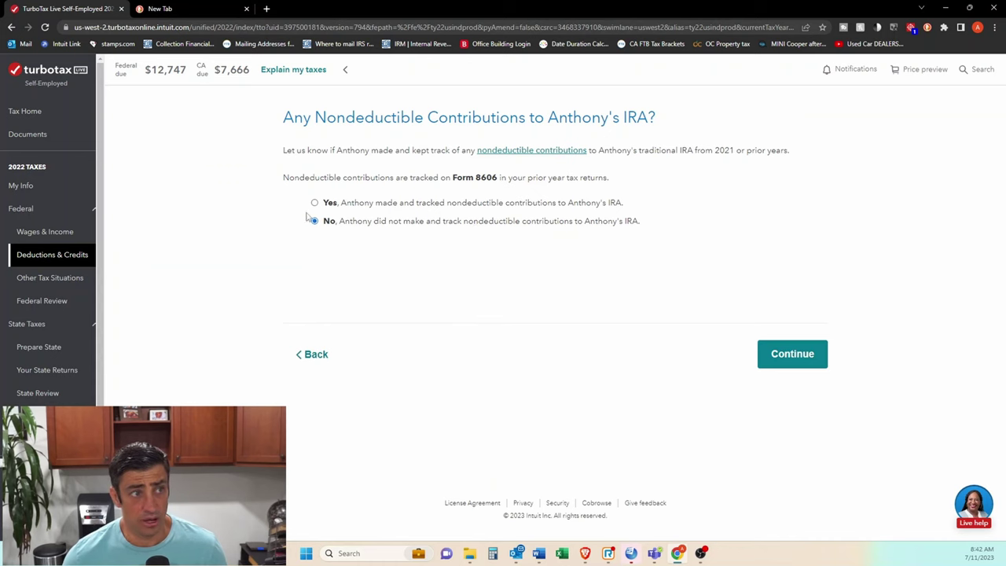
{"action": "left_click", "coordinate": [815, 355]}
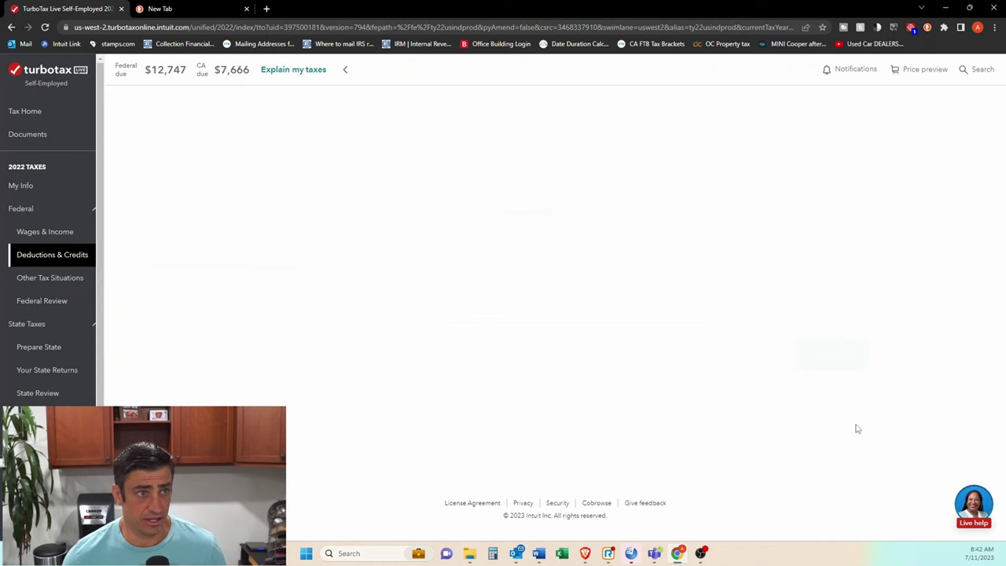
- Enter 0 as the traditional IRAs' December 31, 2022 value and continue
{"action": "type", "text": "0"}
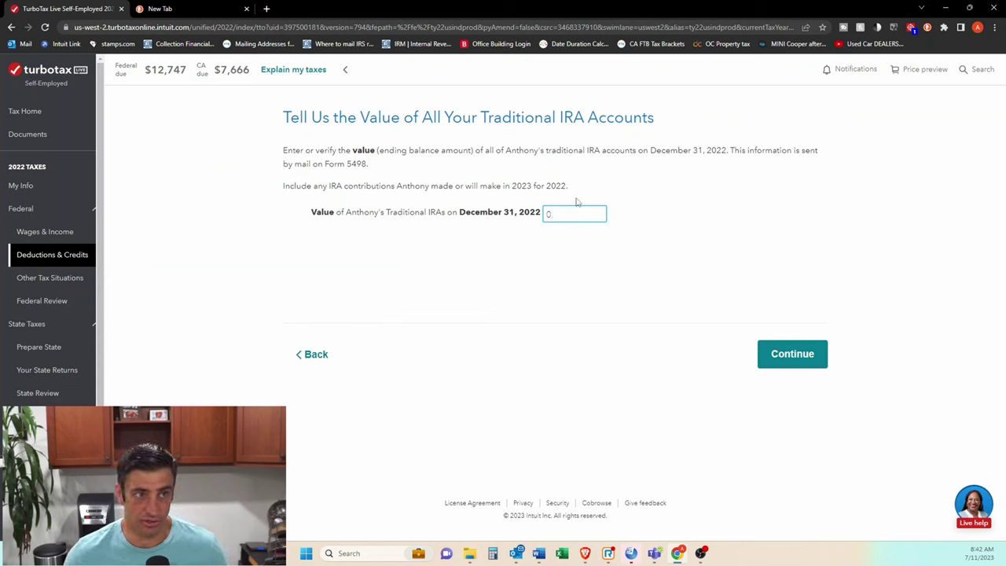
{"action": "left_click", "coordinate": [793, 353]}
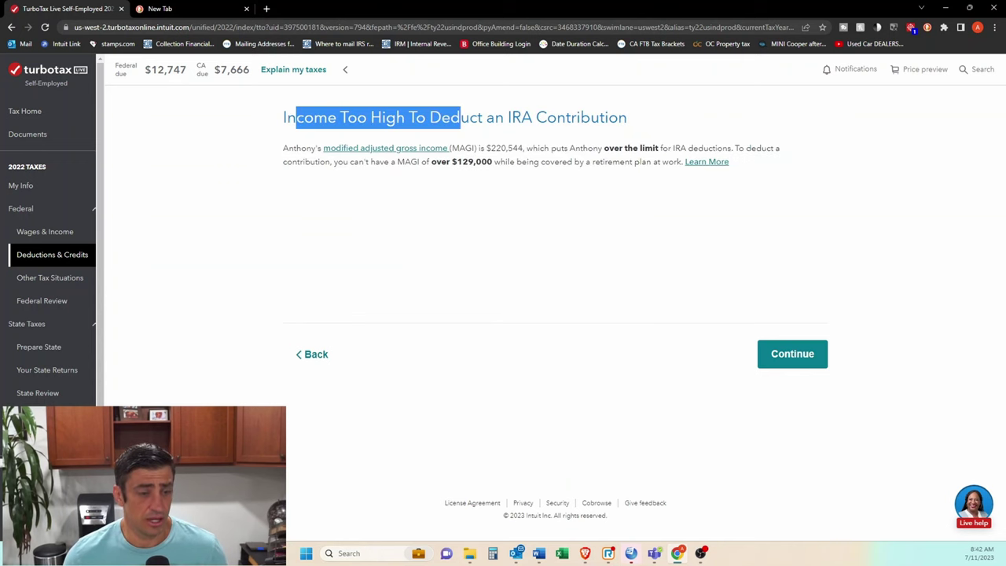
- Highlight the $129,000-or-more row in the IRS 2022 deduction table, then return to TurboTax
{"action": "left_click", "coordinate": [586, 555]}
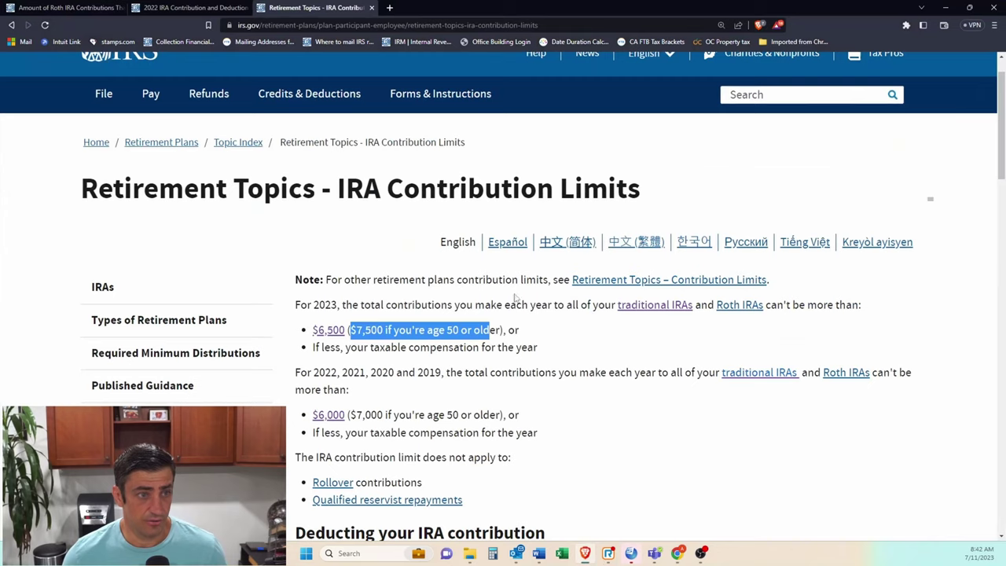
{"action": "left_click", "coordinate": [189, 8]}
{"action": "scroll", "coordinate": [468, 274], "scroll_direction": "up", "scroll_amount": 4}
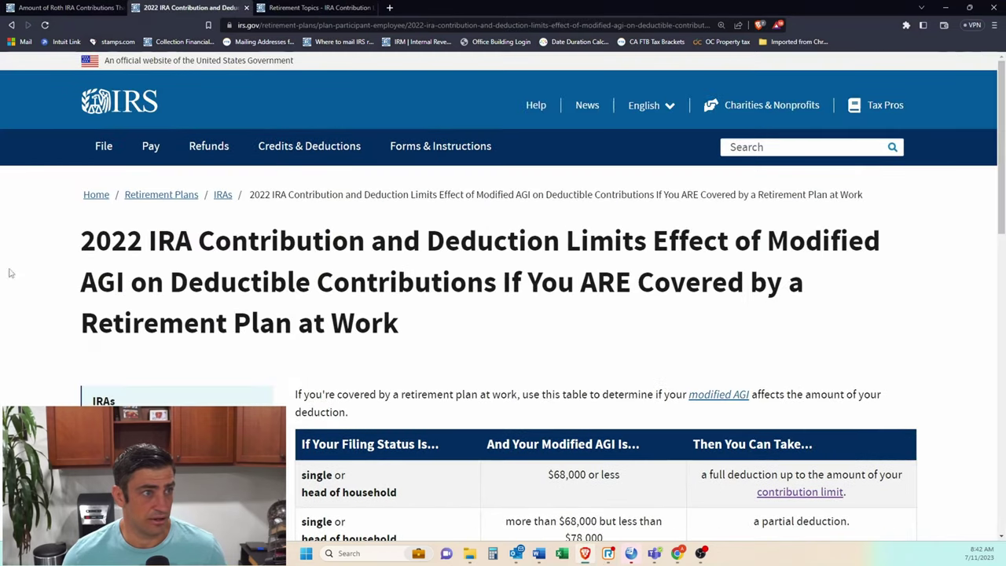
{"action": "left_click_drag", "start_coordinate": [80, 324], "coordinate": [403, 323]}
{"action": "scroll", "coordinate": [598, 317], "scroll_direction": "down", "scroll_amount": 1}
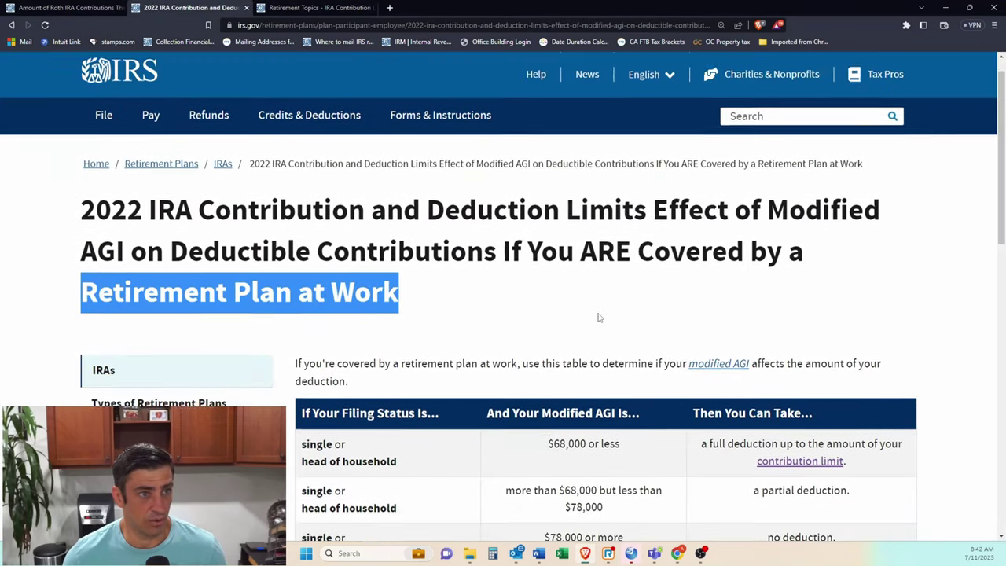
{"action": "scroll", "coordinate": [598, 318], "scroll_direction": "down", "scroll_amount": 3}
{"action": "left_click_drag", "start_coordinate": [542, 403], "coordinate": [629, 404]}
{"action": "key", "text": "alt+Tab"}
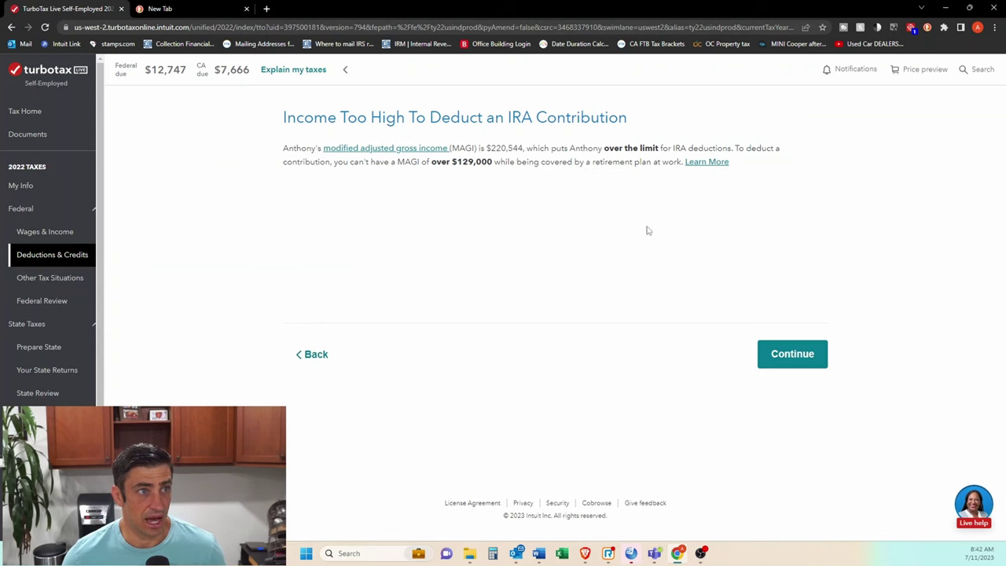
- Continue past the Income Too High notice and the $0 IRA deduction summary
{"action": "left_click", "coordinate": [781, 362]}
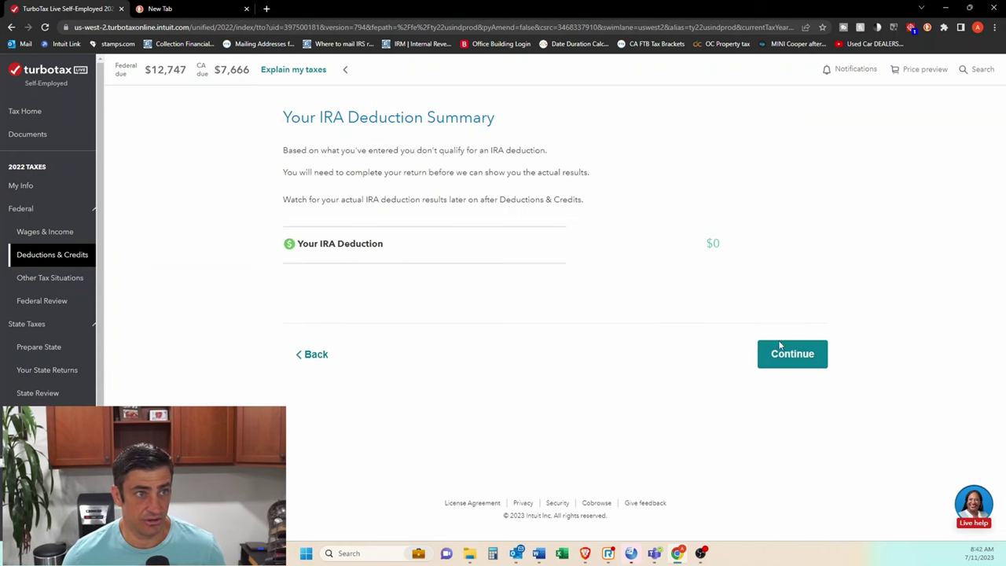
{"action": "left_click", "coordinate": [806, 354]}
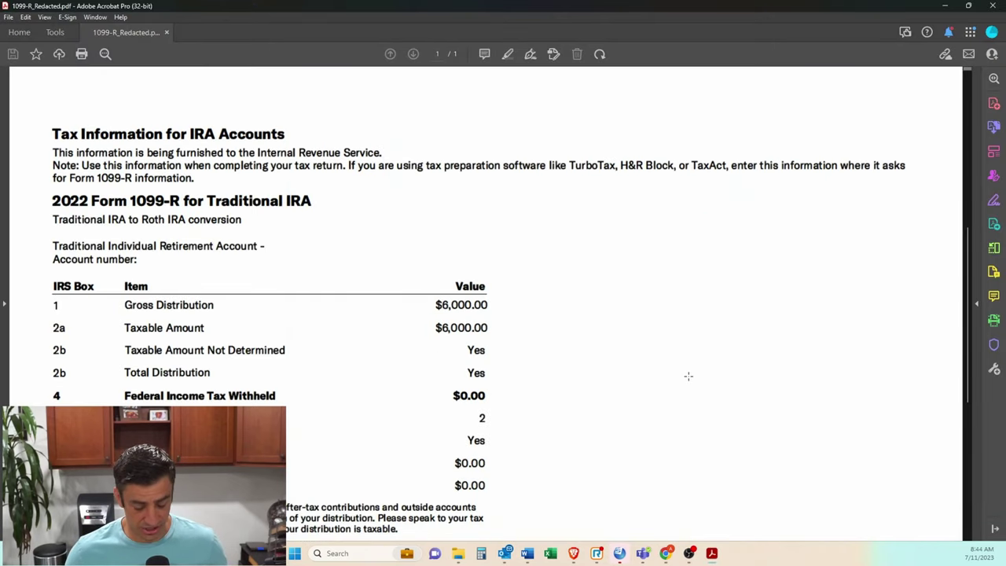
- In the 1099-R PDF, highlight the $6,000 gross and taxable amounts and the code 2 row
{"action": "left_click_drag", "start_coordinate": [516, 277], "coordinate": [24, 340]}
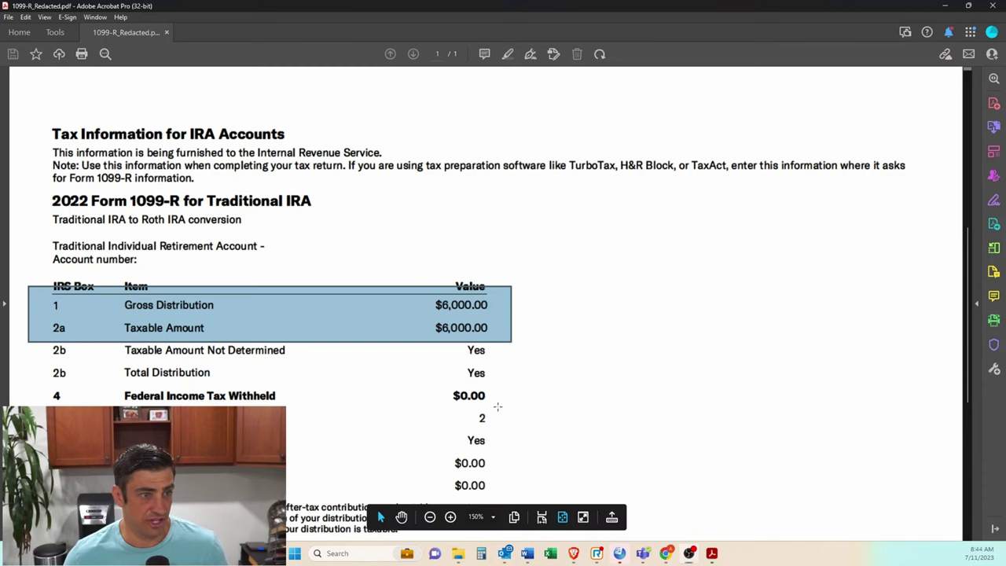
{"action": "left_click_drag", "start_coordinate": [543, 428], "coordinate": [542, 427]}
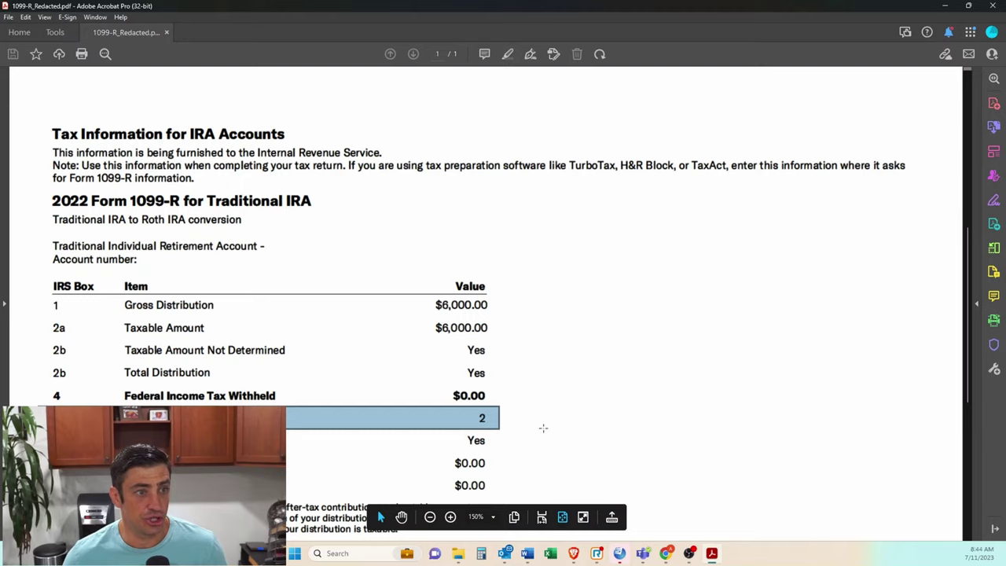
{"action": "left_click", "coordinate": [537, 429]}
{"action": "left_click", "coordinate": [541, 431]}
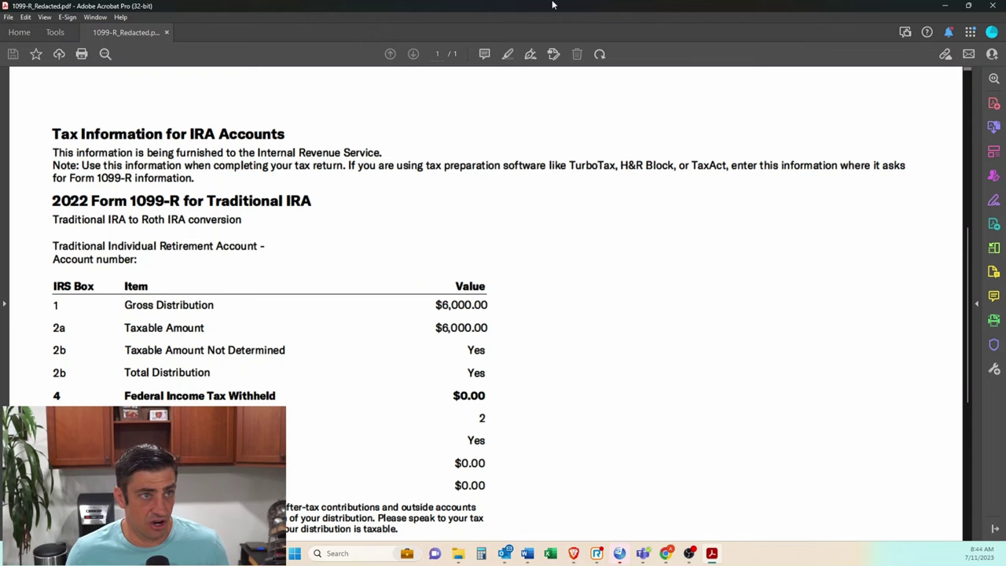
{"action": "key", "text": "alt+Tab"}
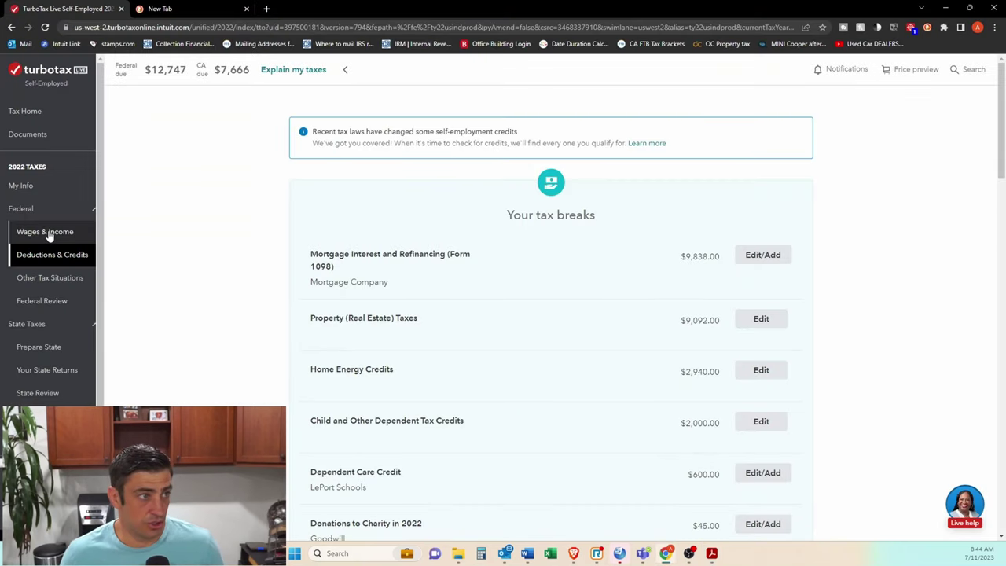
- Under Wages & Income, revisit IRA, 401(k), Pension Plan Withdrawals (1099-R) in Retirement Plans and Social Security
{"action": "left_click", "coordinate": [45, 232]}
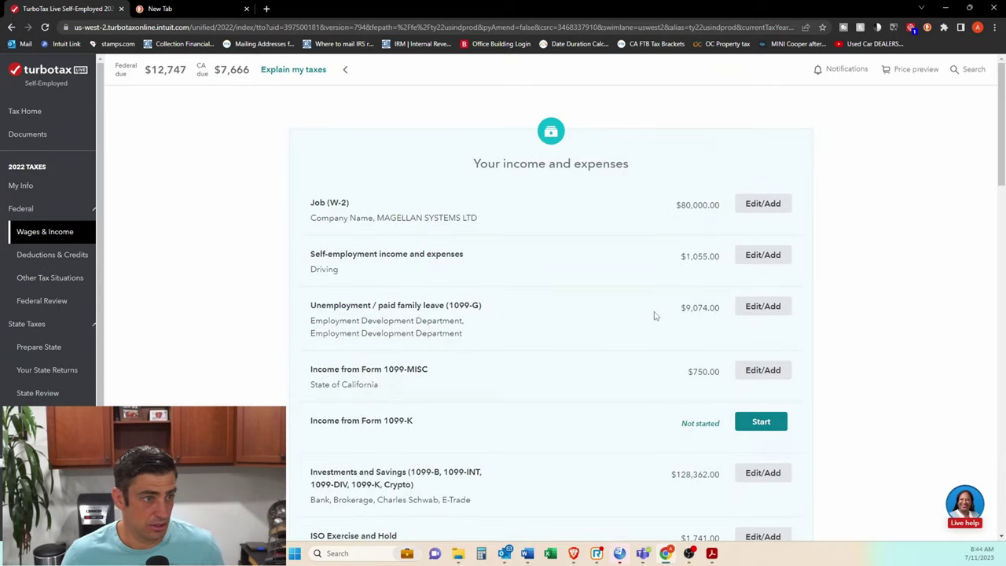
{"action": "scroll", "coordinate": [774, 291], "scroll_direction": "down", "scroll_amount": 3}
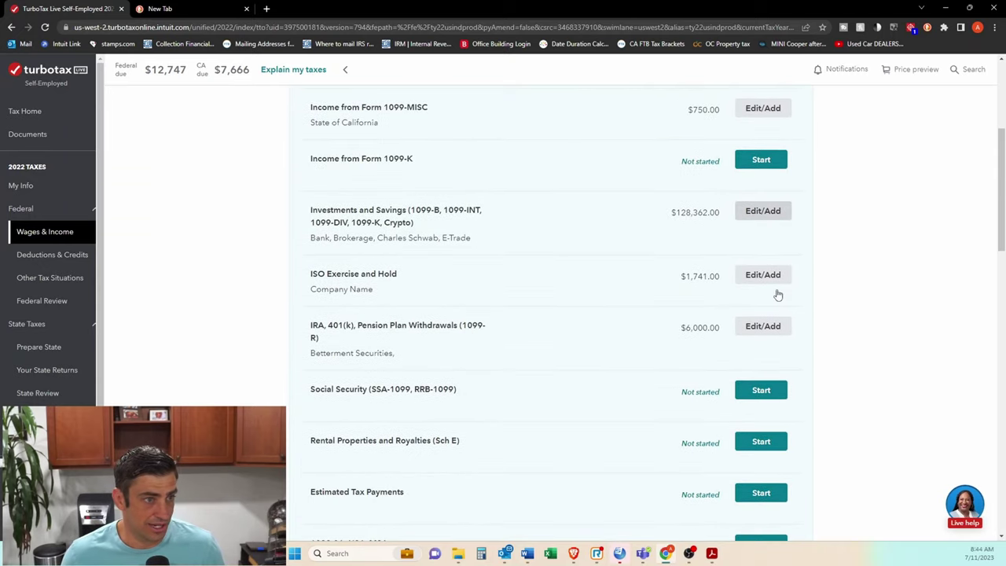
{"action": "scroll", "coordinate": [778, 295], "scroll_direction": "down", "scroll_amount": 10}
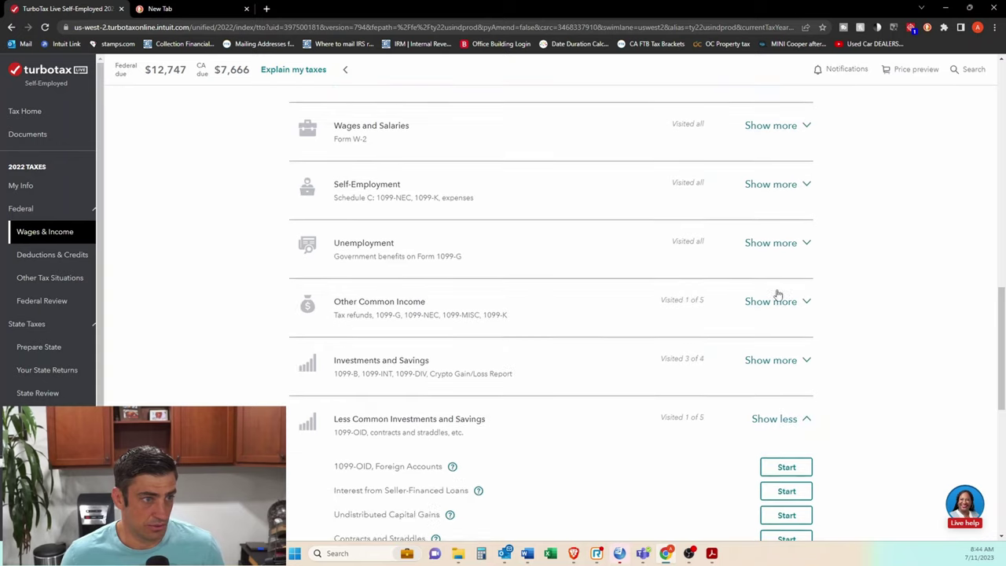
{"action": "scroll", "coordinate": [777, 292], "scroll_direction": "down", "scroll_amount": 1}
{"action": "scroll", "coordinate": [853, 290], "scroll_direction": "down", "scroll_amount": 4}
{"action": "left_click", "coordinate": [716, 366]}
{"action": "scroll", "coordinate": [716, 367], "scroll_direction": "up", "scroll_amount": 1}
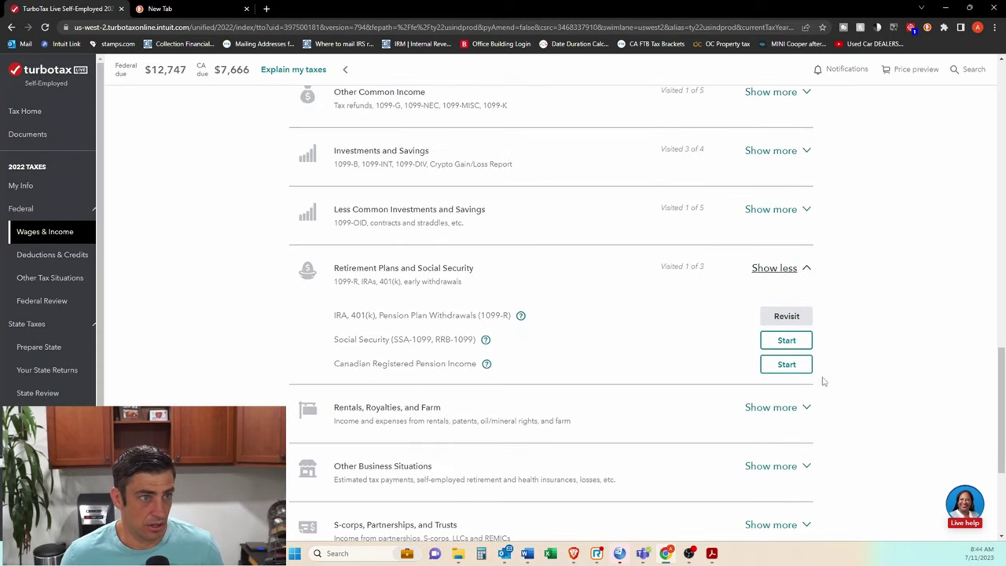
{"action": "left_click_drag", "start_coordinate": [510, 316], "coordinate": [335, 316]}
{"action": "left_click", "coordinate": [786, 316]}
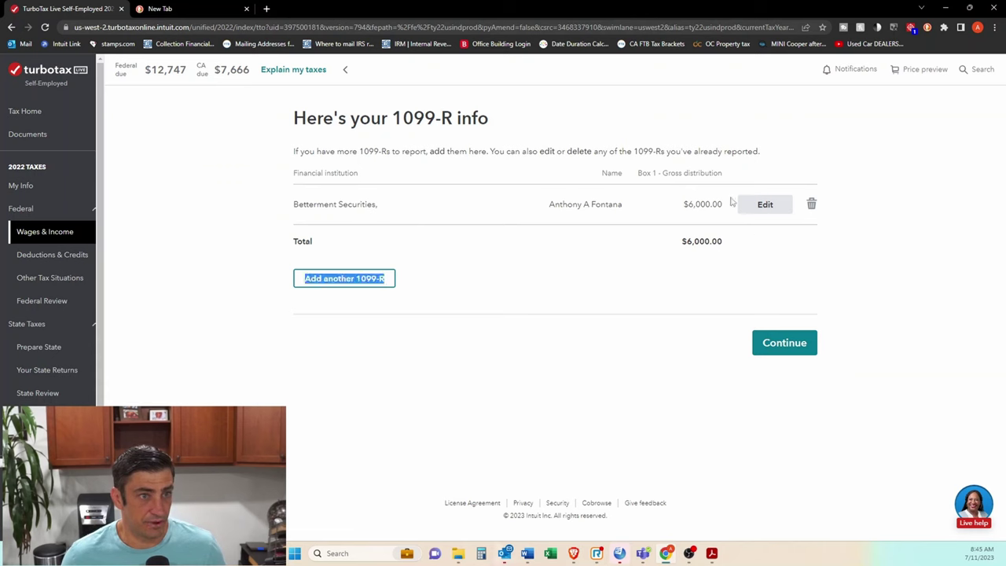
- Edit the Betterment Securities 1099-R, keeping its owner, financial-institution source and payer information
{"action": "left_click", "coordinate": [778, 211]}
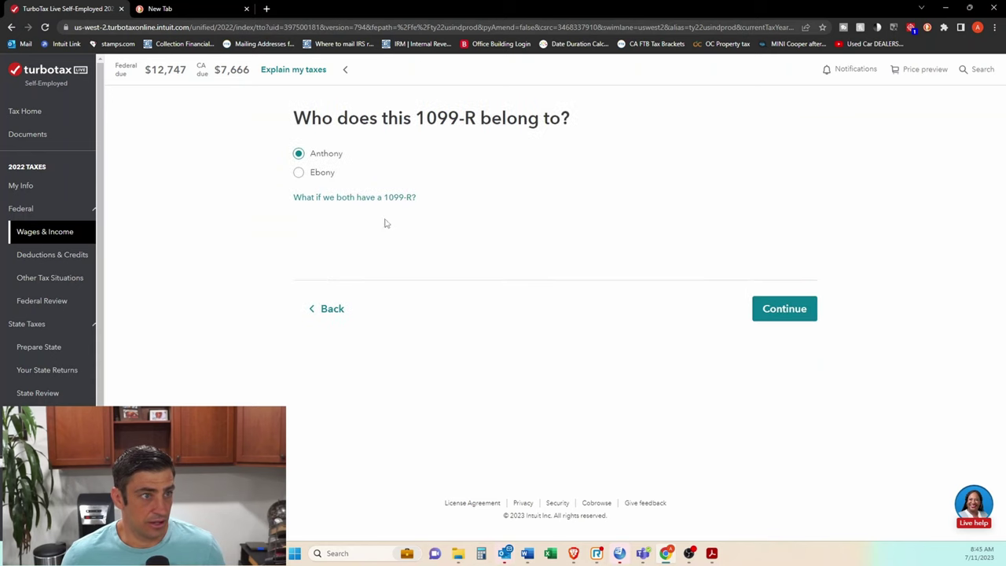
{"action": "left_click", "coordinate": [783, 311]}
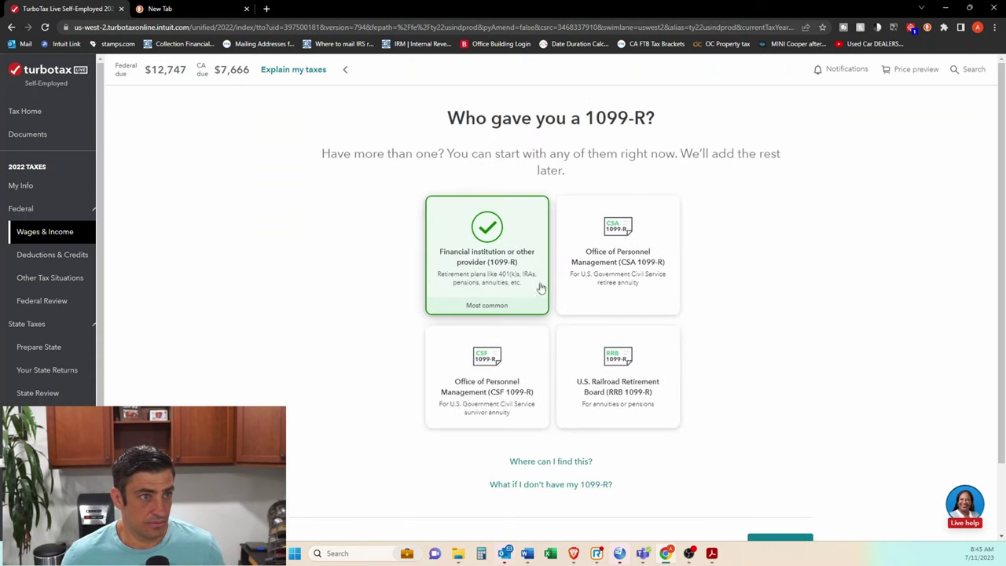
{"action": "scroll", "coordinate": [817, 445], "scroll_direction": "down", "scroll_amount": 2}
{"action": "left_click", "coordinate": [782, 463]}
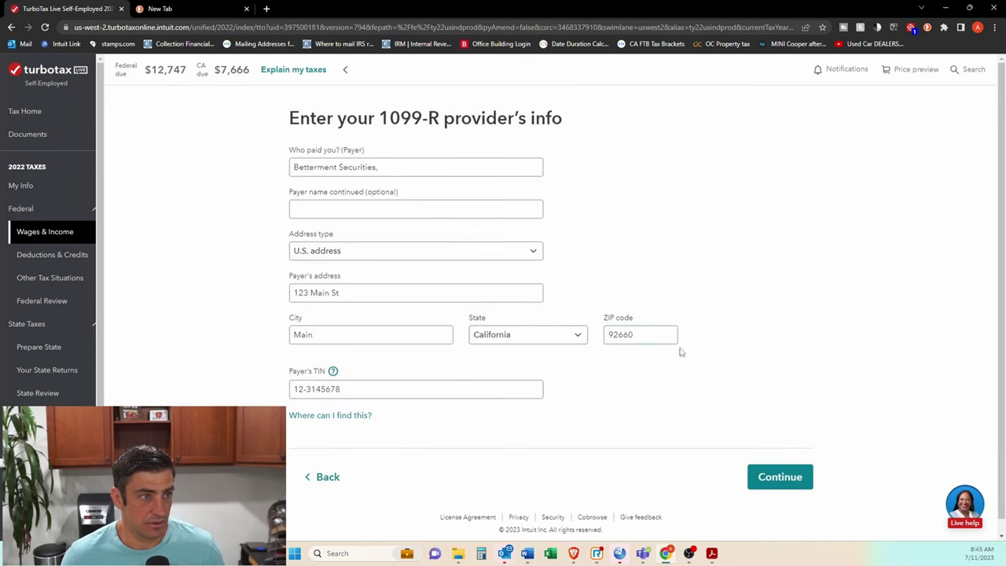
{"action": "scroll", "coordinate": [759, 275], "scroll_direction": "down", "scroll_amount": 1}
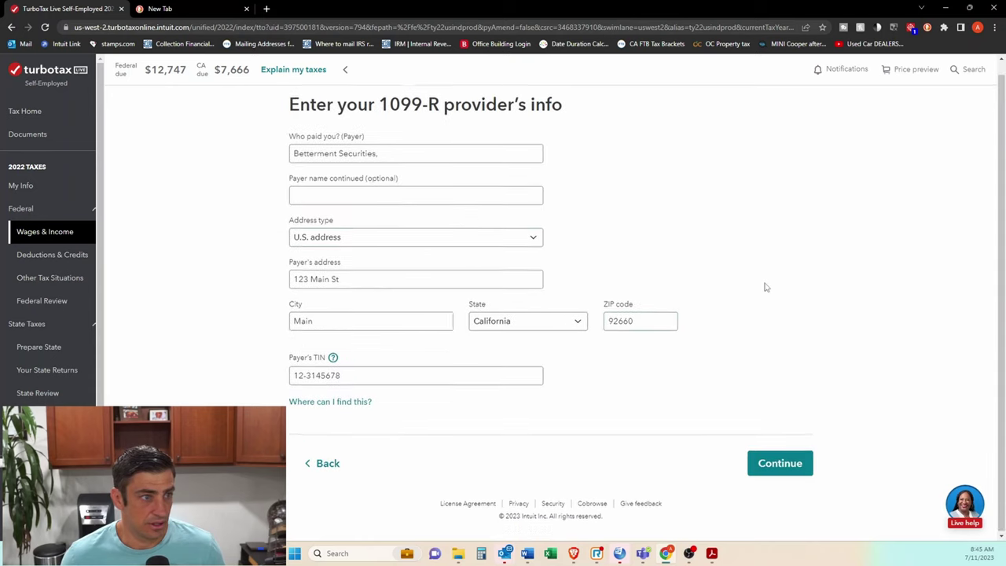
{"action": "left_click", "coordinate": [782, 471]}
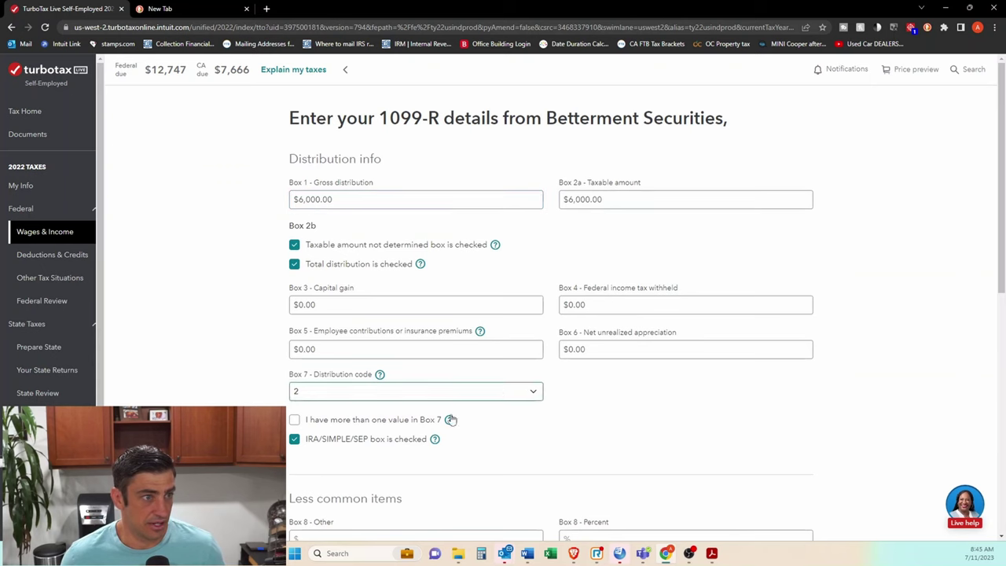
- Choose distribution code 2 in Box 7, submit the form, and acknowledge the no-extra-taxes message
{"action": "left_click", "coordinate": [358, 392]}
{"action": "left_click", "coordinate": [297, 196]}
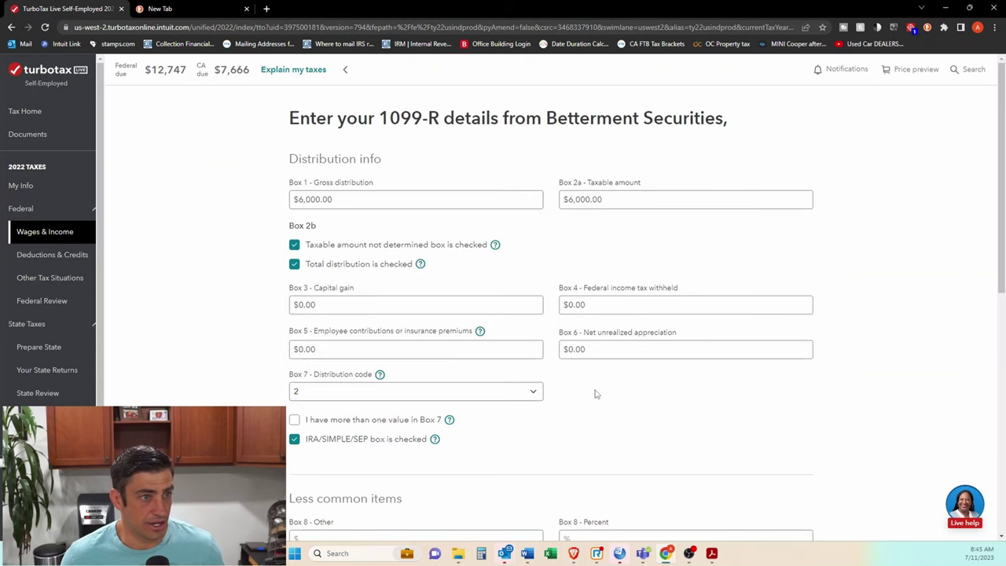
{"action": "scroll", "coordinate": [597, 389], "scroll_direction": "down", "scroll_amount": 3}
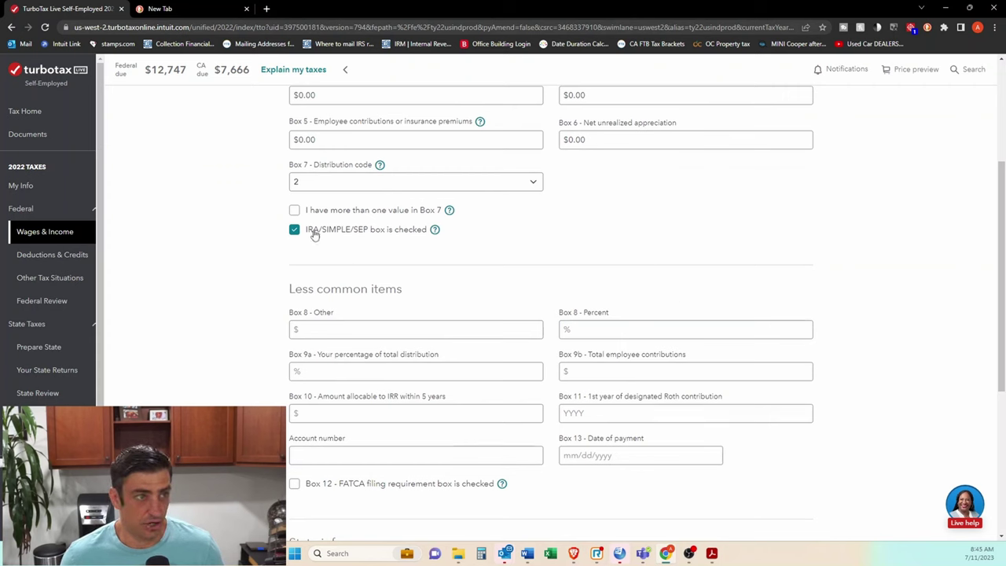
{"action": "left_click_drag", "start_coordinate": [314, 233], "coordinate": [428, 232]}
{"action": "scroll", "coordinate": [534, 277], "scroll_direction": "up", "scroll_amount": 2}
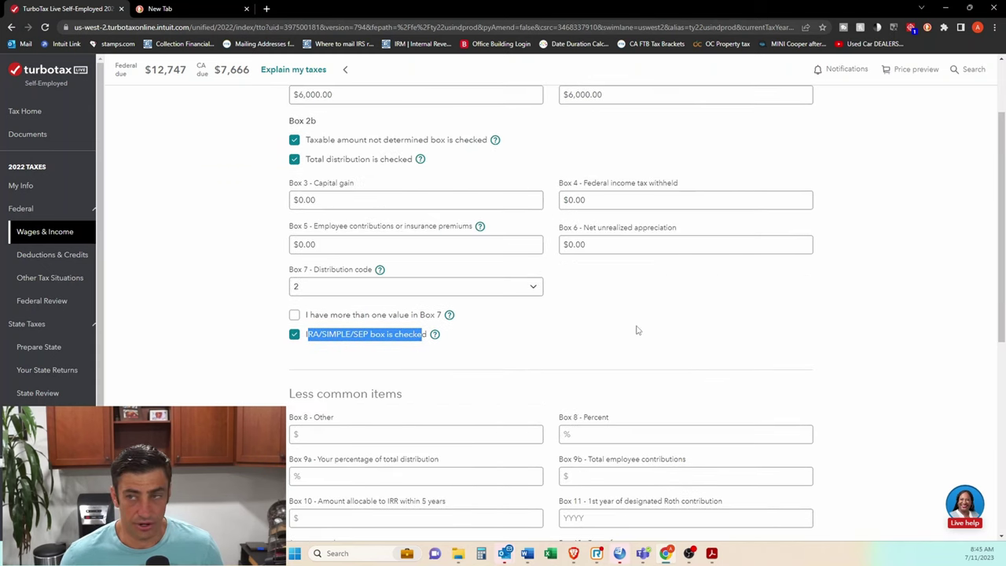
{"action": "scroll", "coordinate": [681, 377], "scroll_direction": "up", "scroll_amount": 2}
{"action": "scroll", "coordinate": [682, 379], "scroll_direction": "down", "scroll_amount": 2}
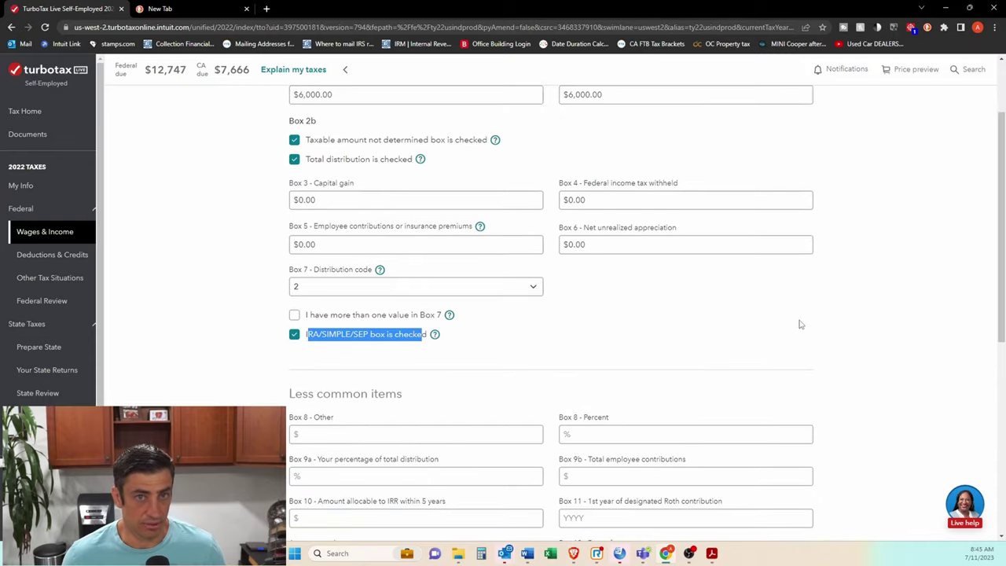
{"action": "scroll", "coordinate": [800, 322], "scroll_direction": "down", "scroll_amount": 6}
{"action": "left_click", "coordinate": [785, 476]}
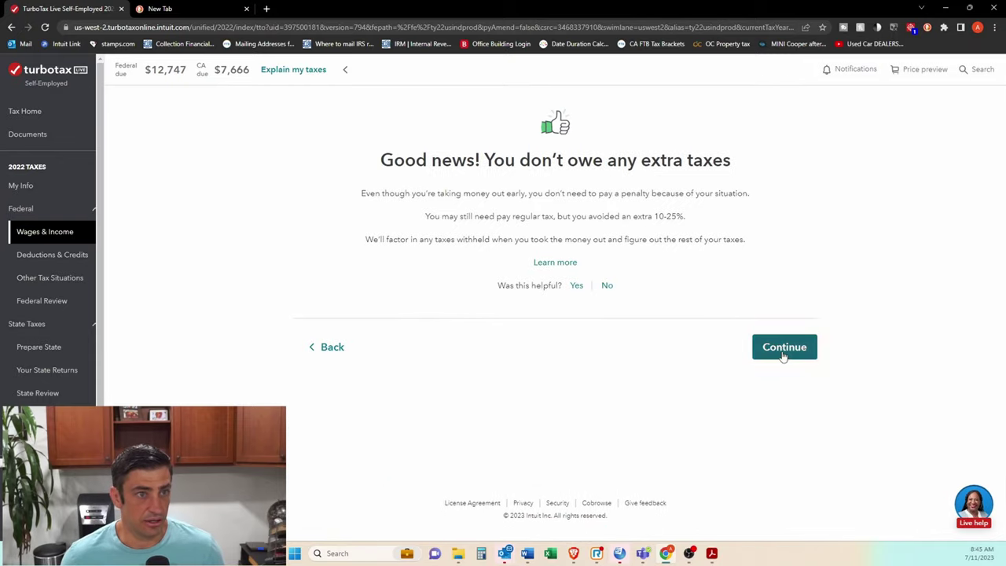
{"action": "left_click", "coordinate": [783, 356]}
- Move past the no-extra-taxes message and confirm none of the listed special situations apply
{"action": "left_click", "coordinate": [335, 315]}
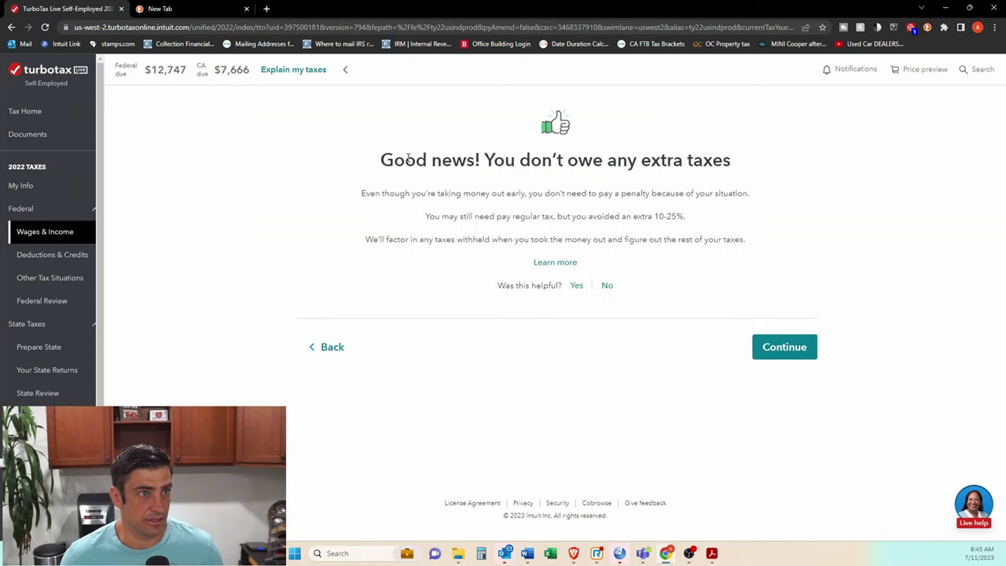
{"action": "left_click_drag", "start_coordinate": [412, 160], "coordinate": [754, 175]}
{"action": "left_click", "coordinate": [756, 178]}
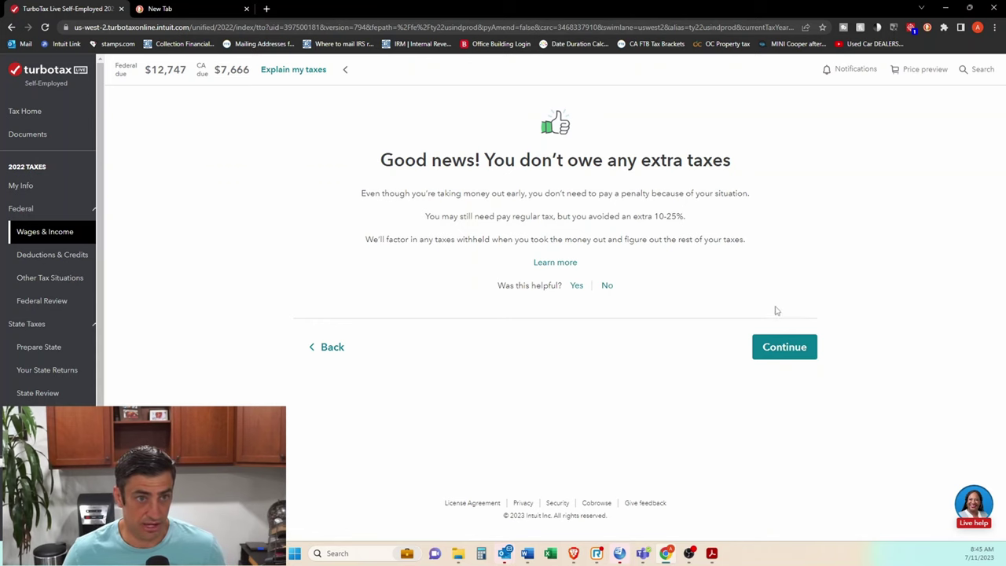
{"action": "left_click", "coordinate": [784, 347]}
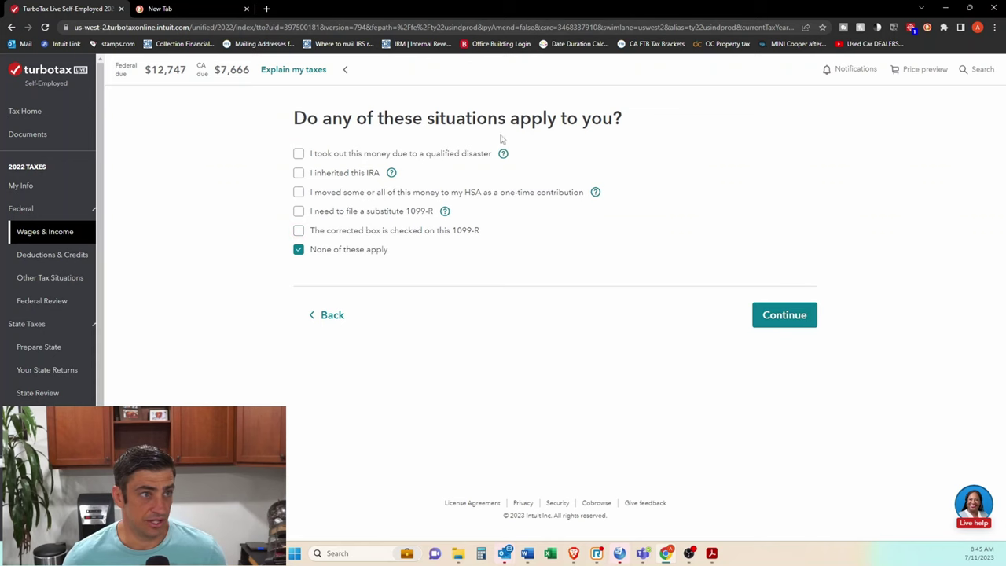
{"action": "left_click", "coordinate": [808, 322]}
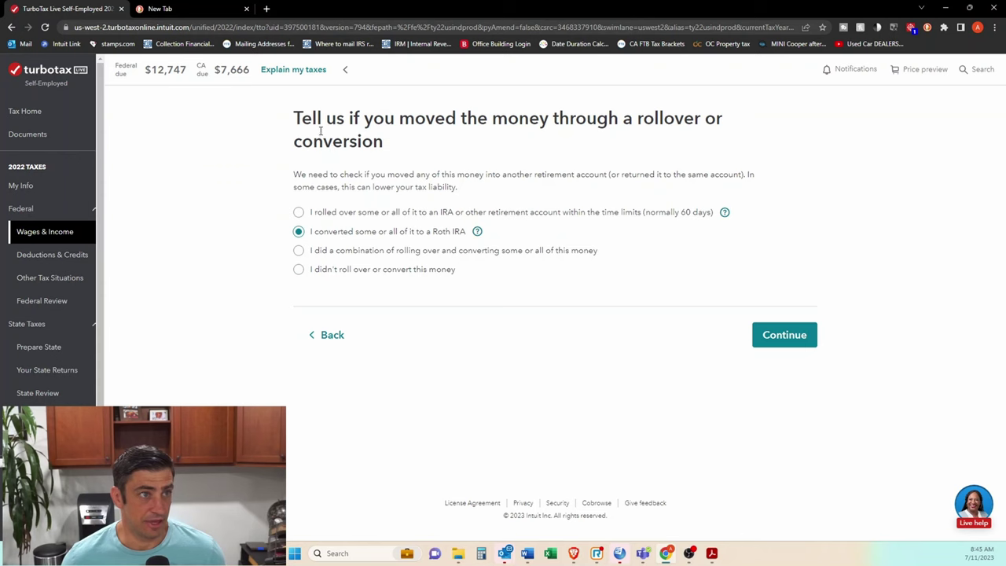
- Answer that the money was converted to a Roth IRA, all $6,000 of it
{"action": "left_click_drag", "start_coordinate": [465, 233], "coordinate": [310, 236]}
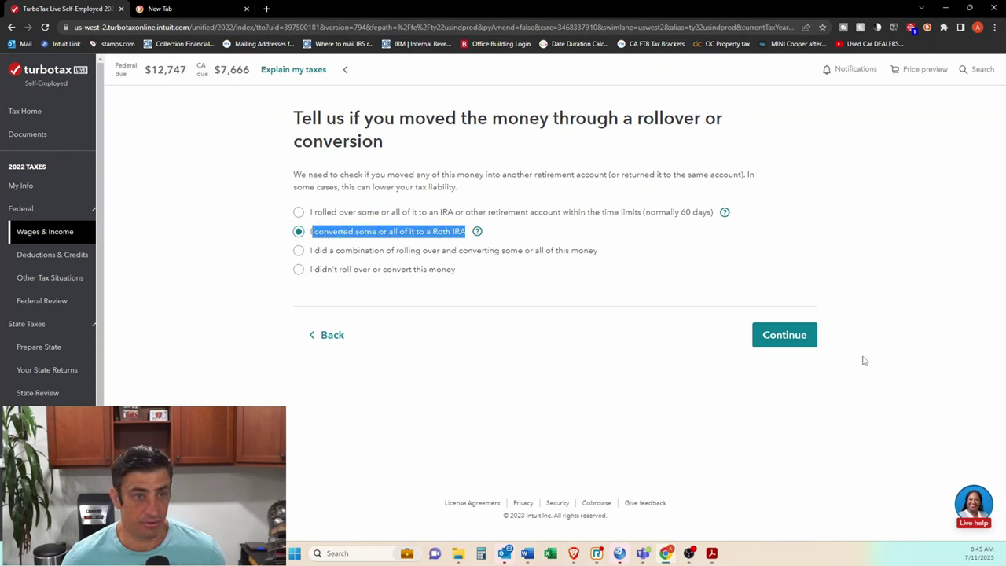
{"action": "left_click", "coordinate": [786, 343]}
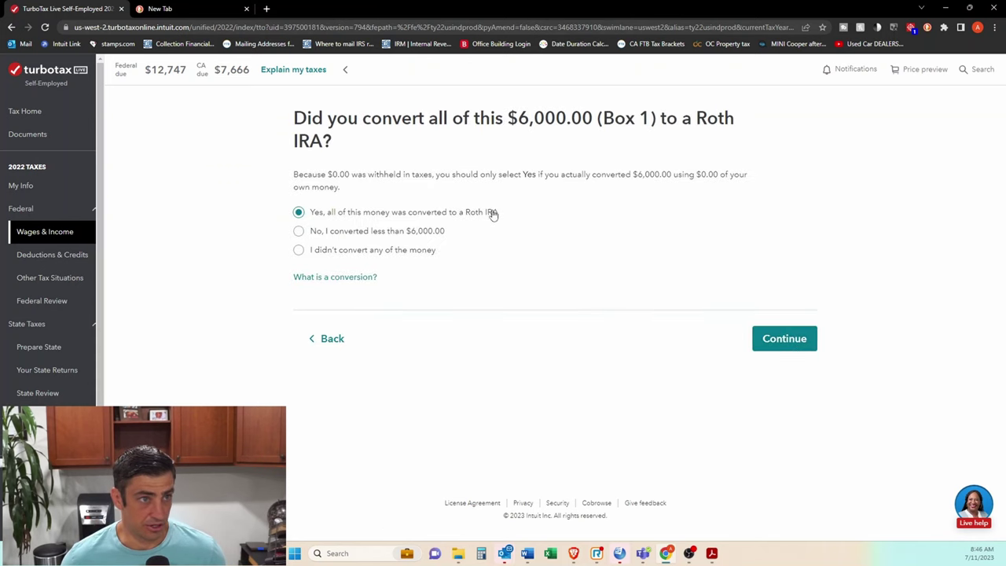
{"action": "left_click_drag", "start_coordinate": [496, 212], "coordinate": [322, 213]}
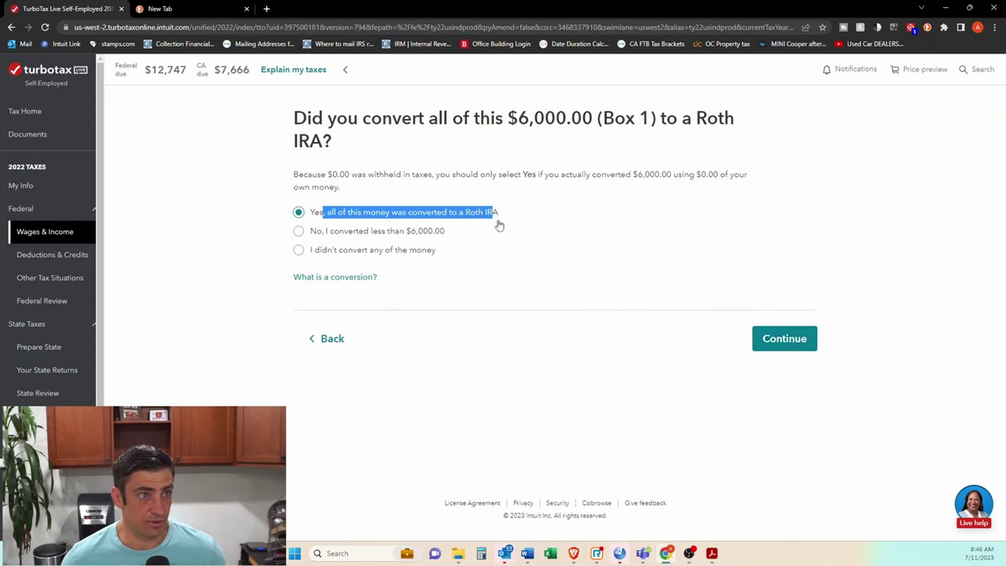
{"action": "left_click", "coordinate": [786, 340]}
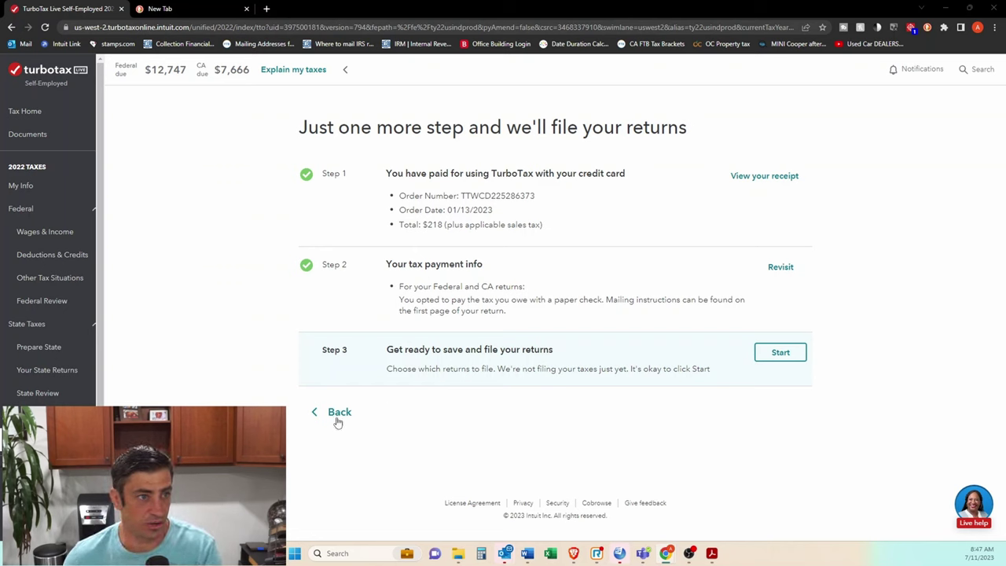
- Reopen the File section and start Step 3 to get the returns ready to file
{"action": "left_click_drag", "start_coordinate": [394, 352], "coordinate": [535, 351]}
{"action": "scroll", "coordinate": [44, 334], "scroll_direction": "down", "scroll_amount": 1}
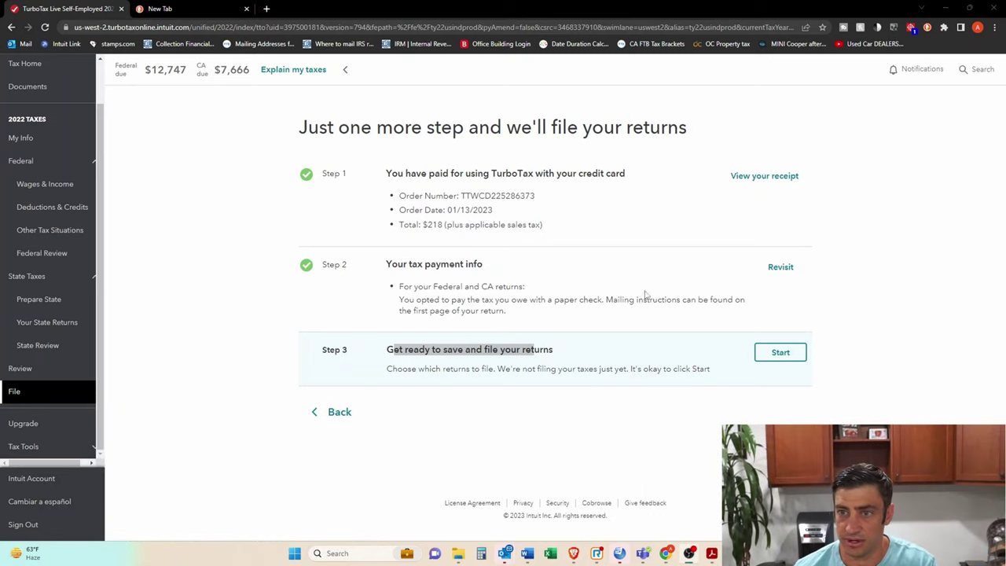
{"action": "left_click", "coordinate": [16, 393]}
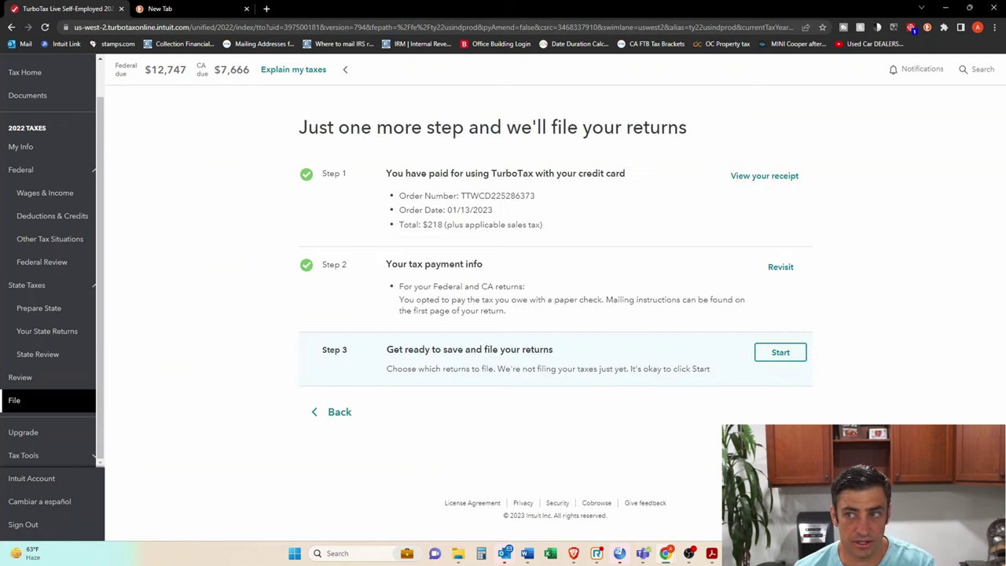
{"action": "left_click_drag", "start_coordinate": [395, 353], "coordinate": [536, 351]}
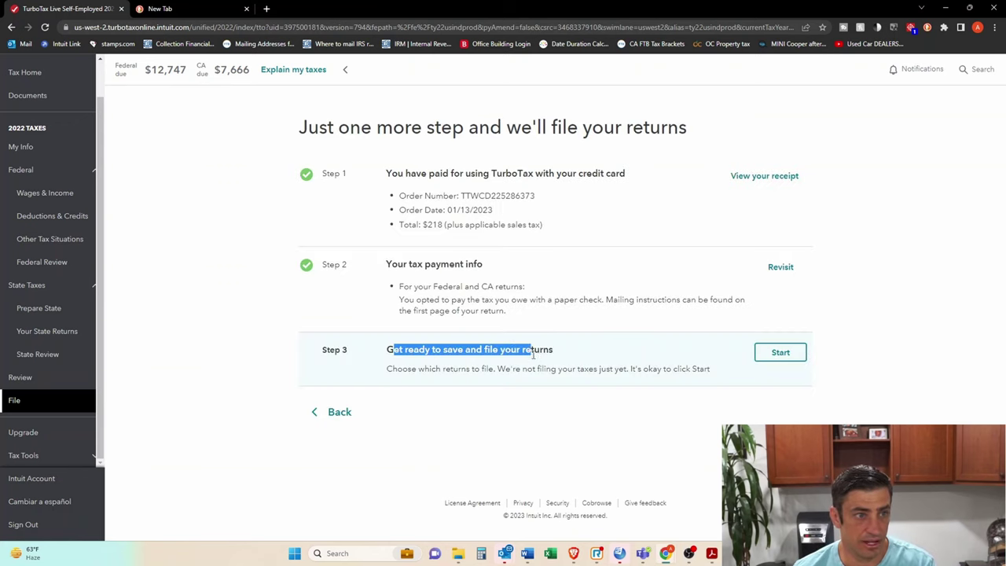
{"action": "left_click", "coordinate": [779, 352]}
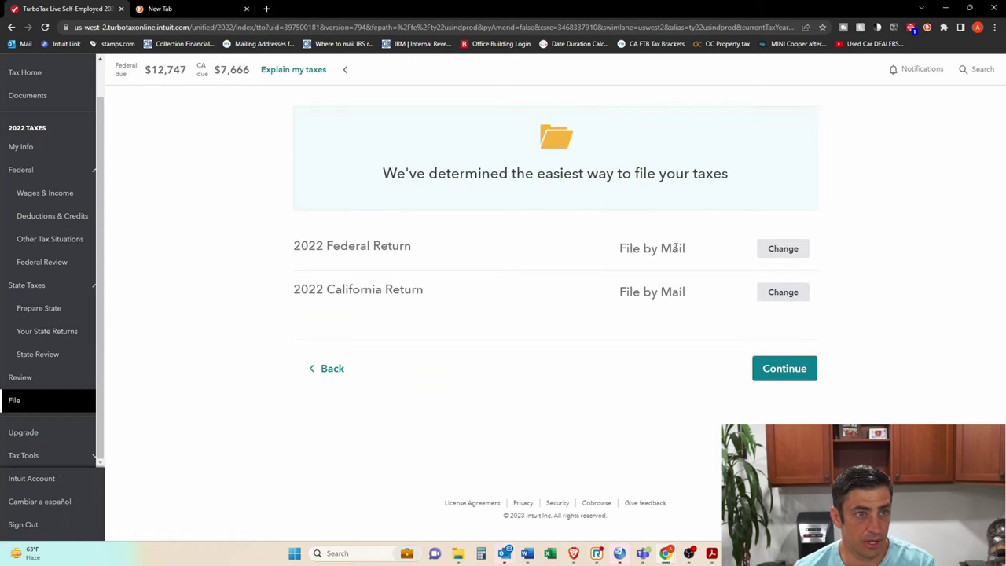
- Keep both the federal and California returns set to File by Mail
{"action": "left_click_drag", "start_coordinate": [621, 250], "coordinate": [682, 249]}
{"action": "left_click_drag", "start_coordinate": [621, 291], "coordinate": [662, 250]}
{"action": "left_click", "coordinate": [678, 252]}
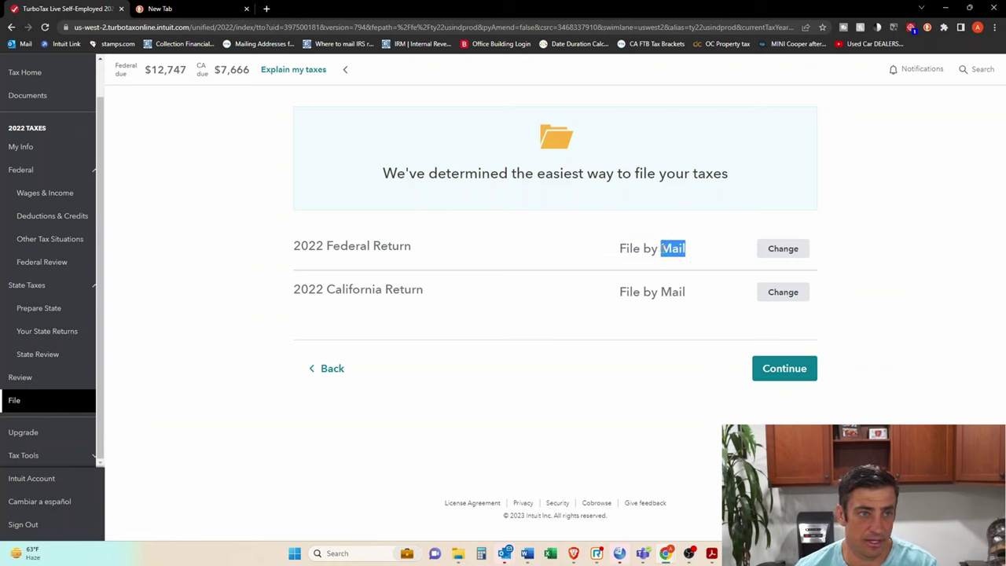
{"action": "left_click", "coordinate": [637, 263]}
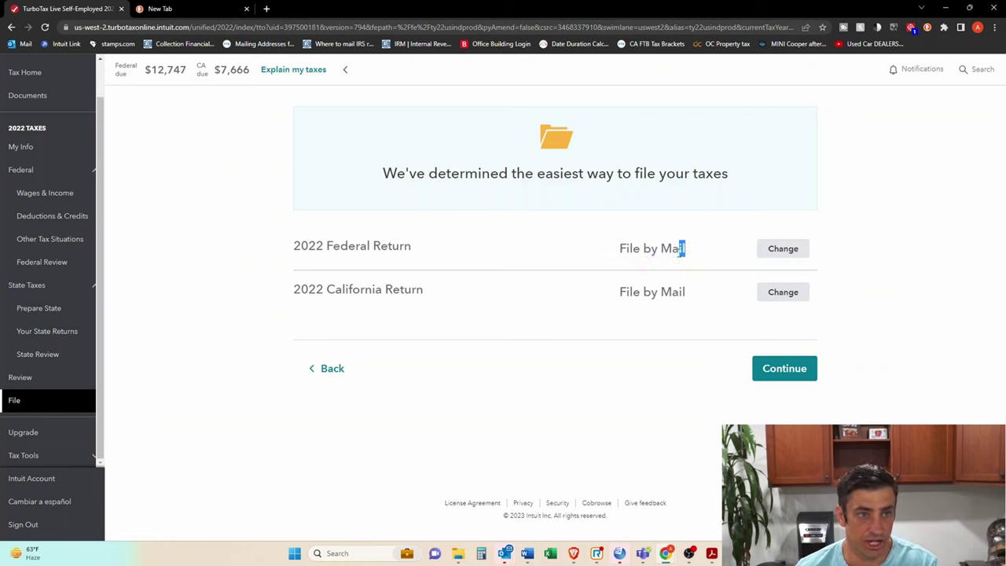
{"action": "left_click", "coordinate": [783, 252]}
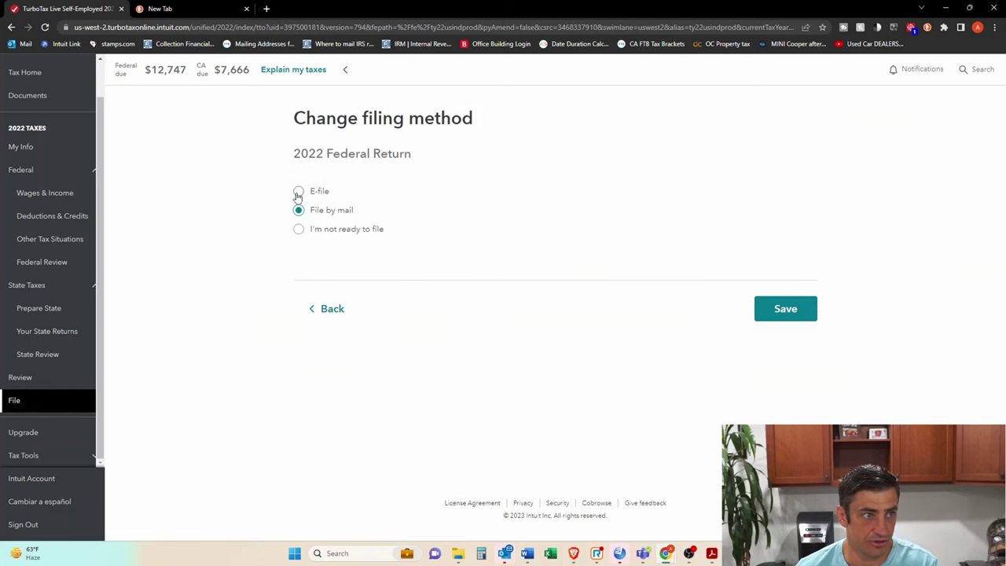
{"action": "left_click", "coordinate": [778, 314]}
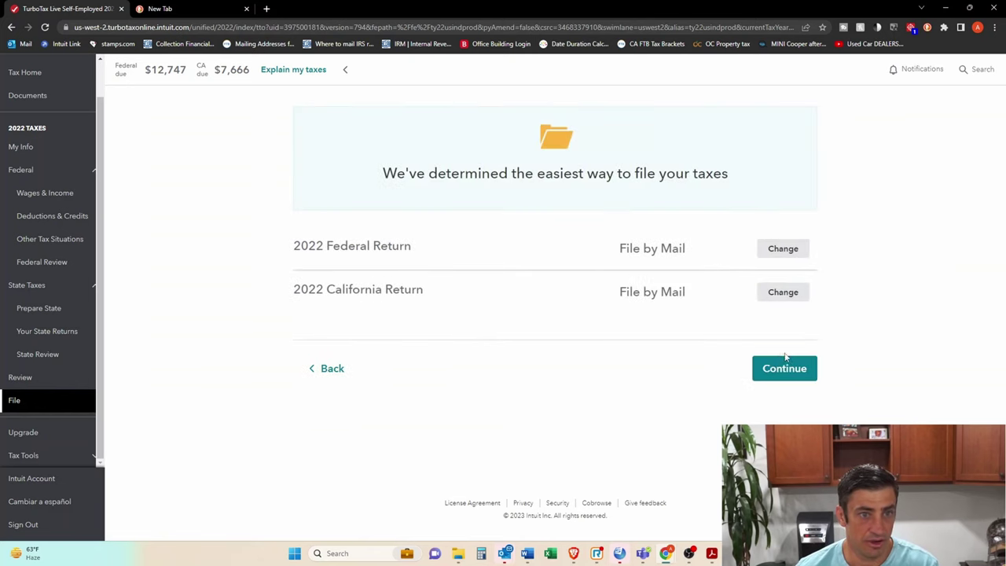
{"action": "left_click", "coordinate": [791, 378]}
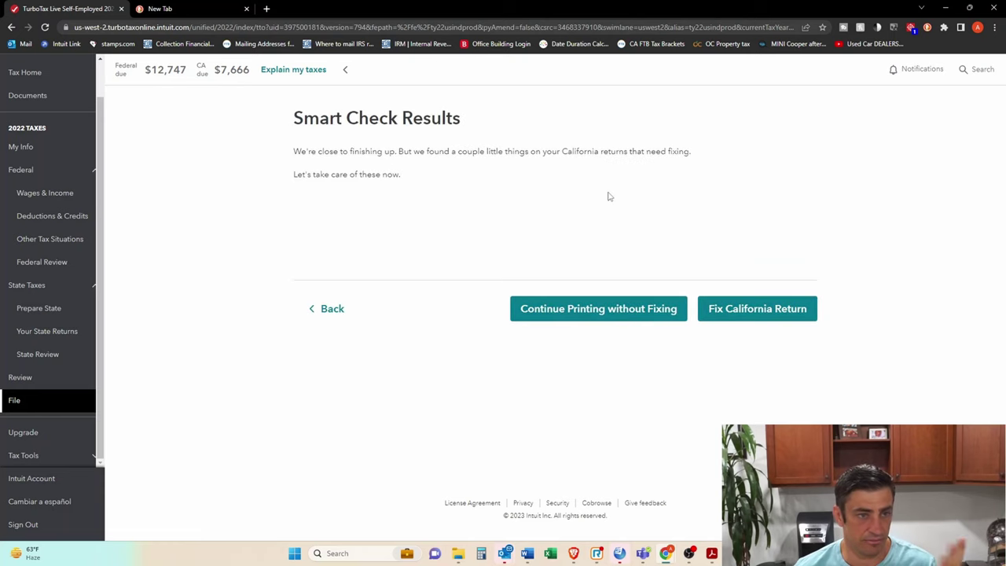
- Skip the California fixes and download the returns for printing
{"action": "left_click", "coordinate": [550, 313]}
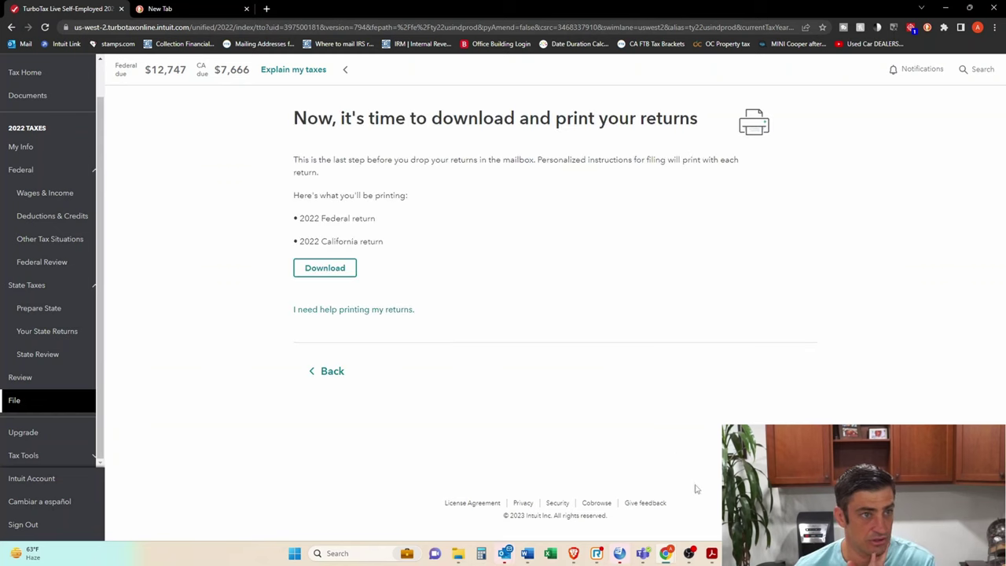
{"action": "left_click", "coordinate": [349, 271]}
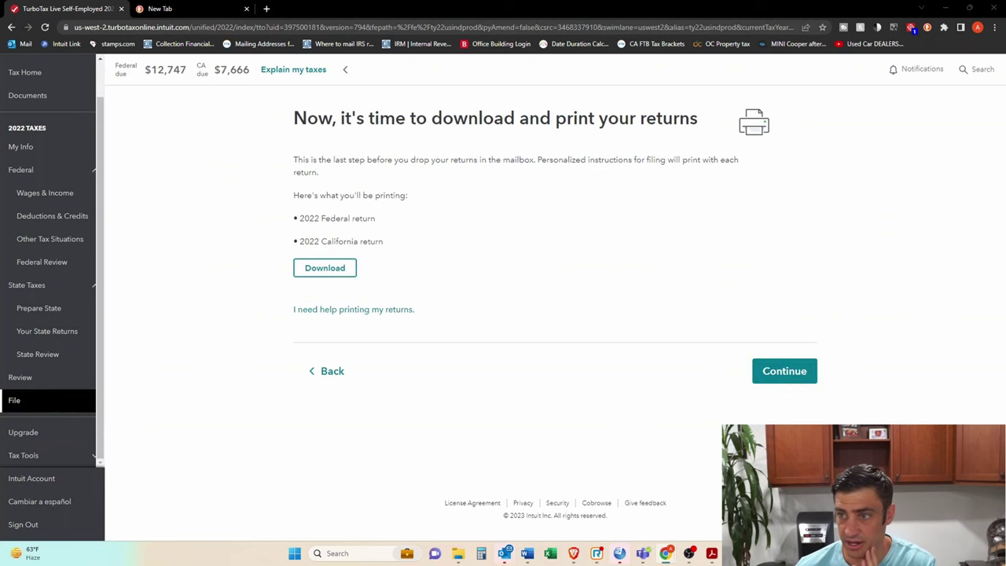
{"action": "left_click_drag", "start_coordinate": [504, 369], "coordinate": [483, 131]}
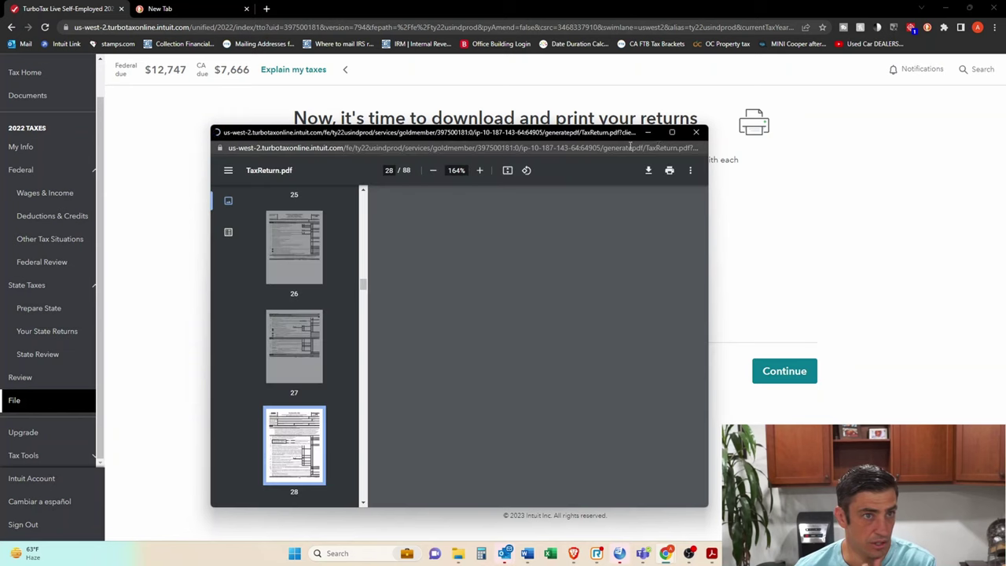
- Enlarge the TaxReturn.pdf and jump to Form 8606 on page 28
{"action": "left_click", "coordinate": [672, 132]}
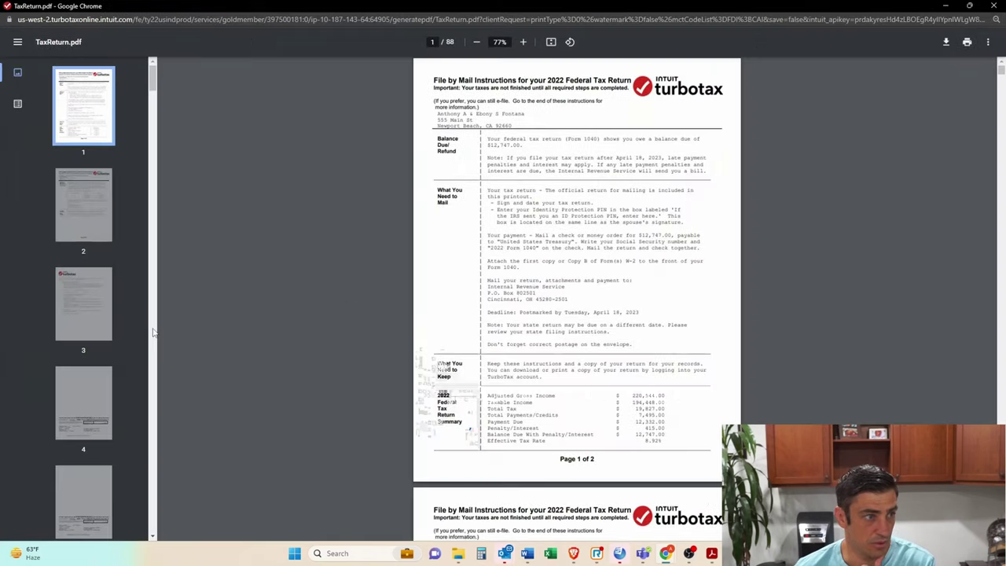
{"action": "scroll", "coordinate": [119, 338], "scroll_direction": "down", "scroll_amount": 15}
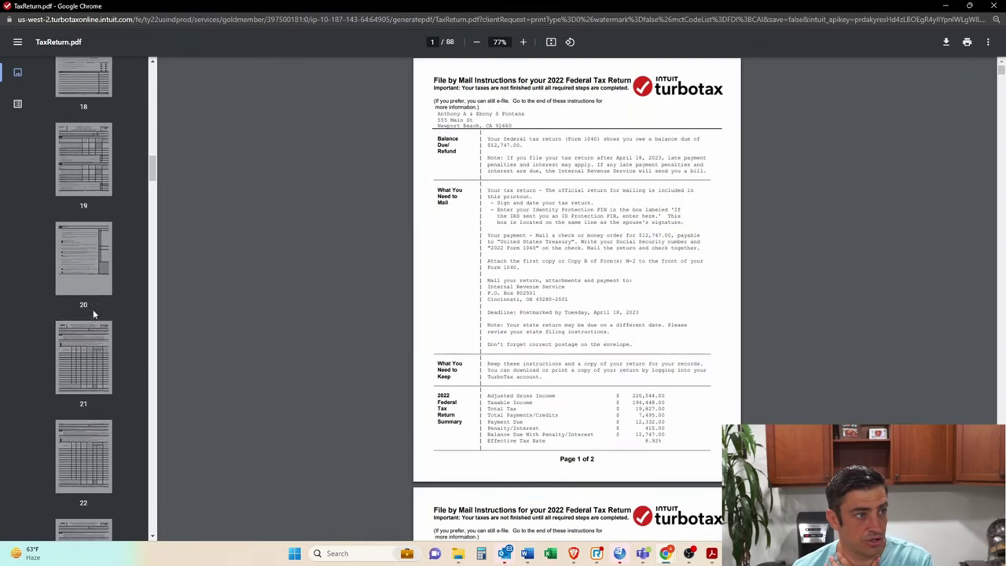
{"action": "left_click", "coordinate": [88, 350]}
{"action": "scroll", "coordinate": [90, 354], "scroll_direction": "down", "scroll_amount": 5}
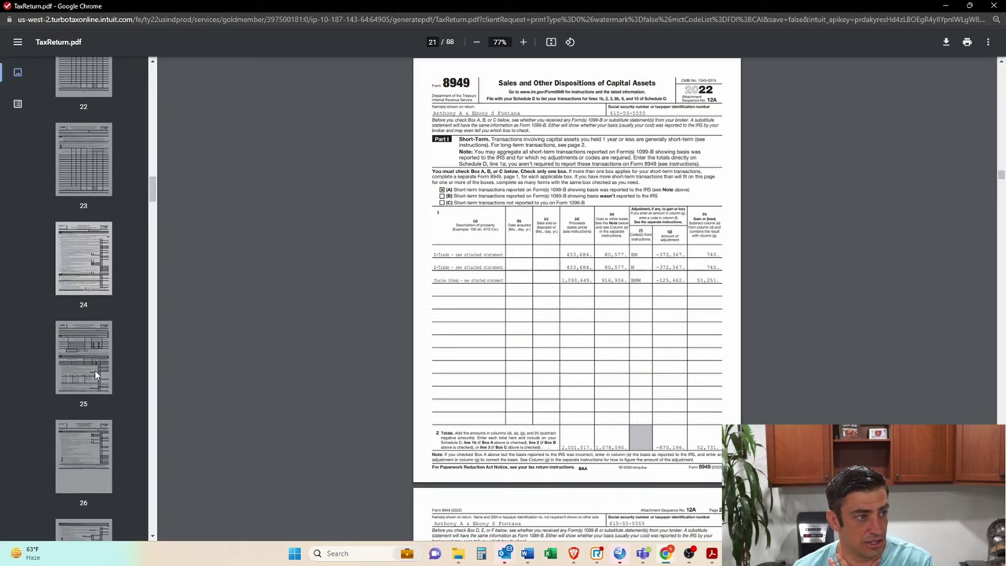
{"action": "left_click", "coordinate": [84, 515]}
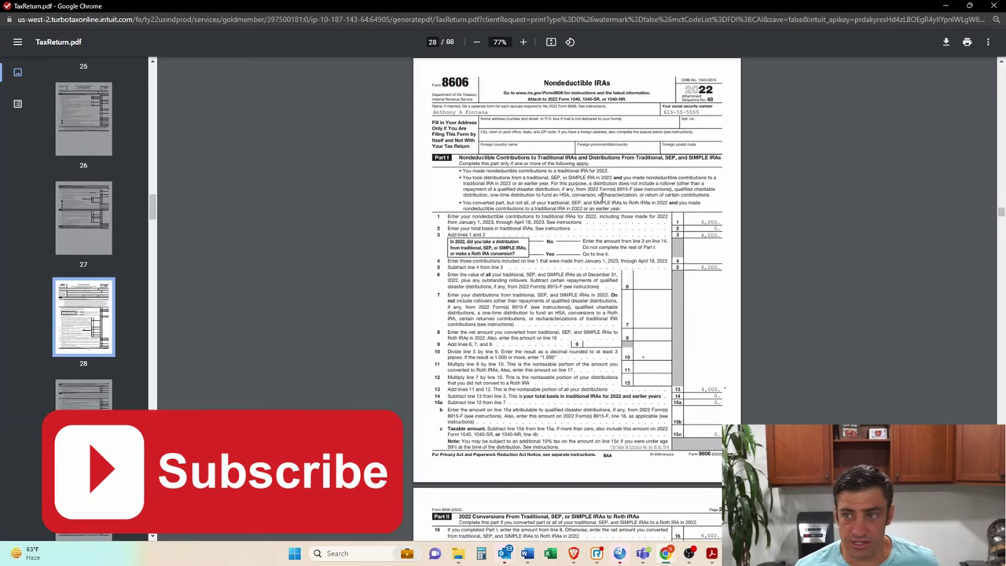
{"action": "scroll", "coordinate": [625, 239], "scroll_direction": "up", "scroll_amount": 5}
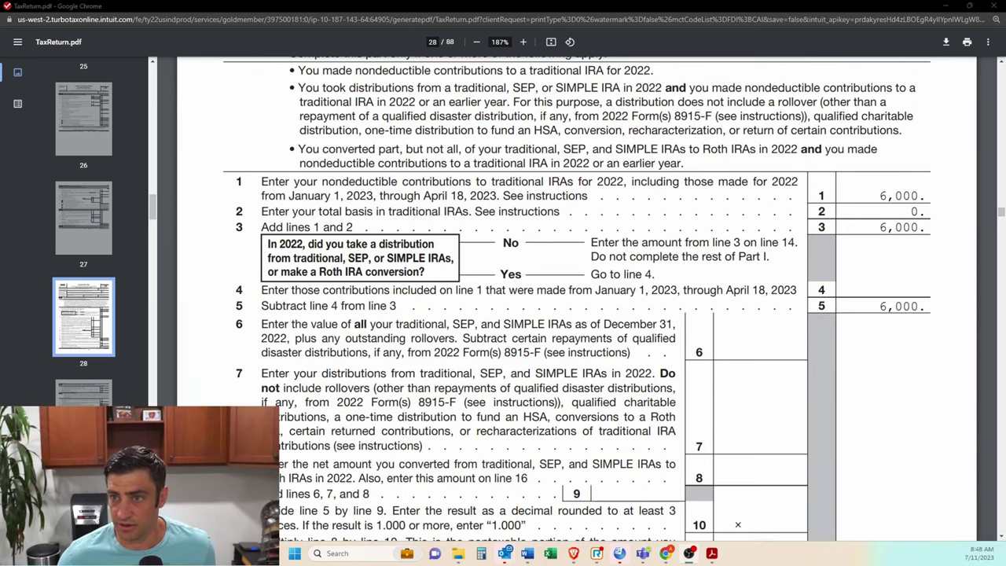
{"action": "scroll", "coordinate": [730, 259], "scroll_direction": "up", "scroll_amount": 5}
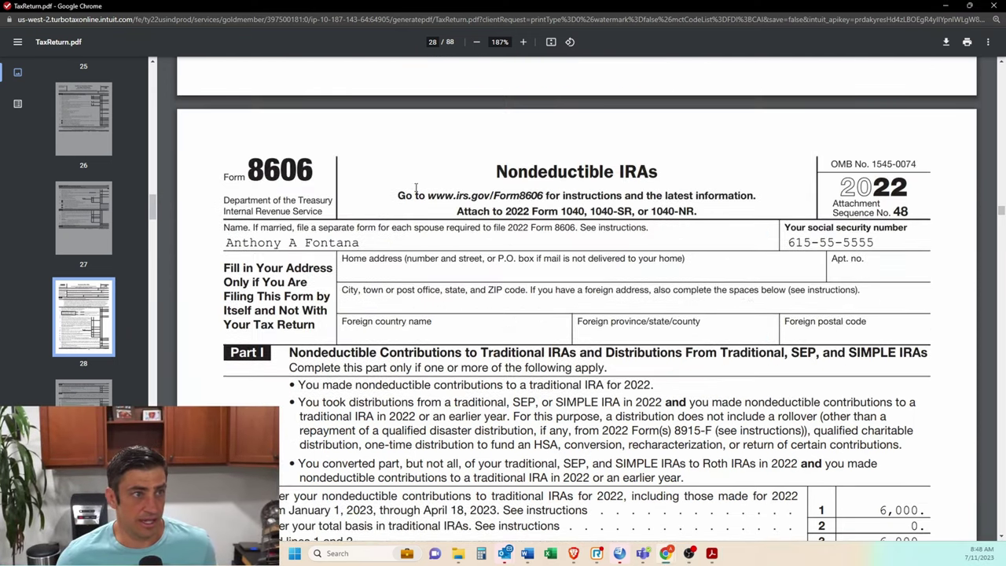
{"action": "scroll", "coordinate": [377, 194], "scroll_direction": "down", "scroll_amount": 1}
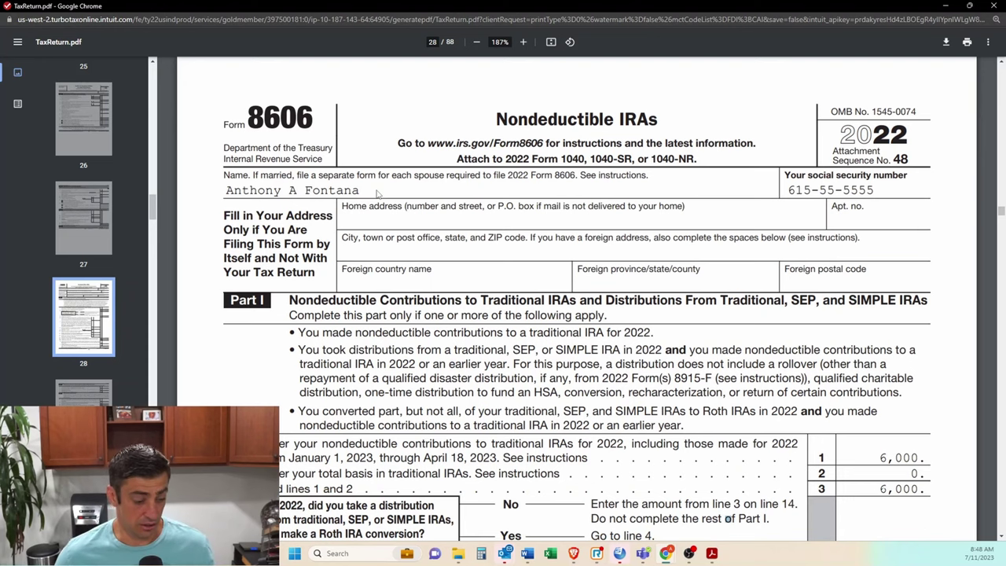
{"action": "left_click_drag", "start_coordinate": [497, 120], "coordinate": [657, 120]}
{"action": "scroll", "coordinate": [703, 191], "scroll_direction": "down", "scroll_amount": 5}
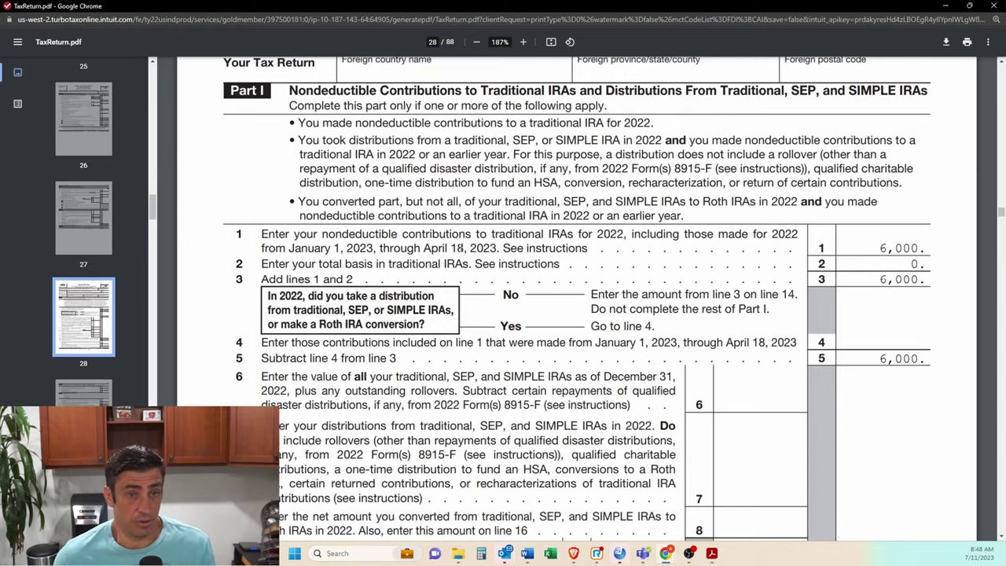
{"action": "scroll", "coordinate": [455, 244], "scroll_direction": "down", "scroll_amount": 1}
- Highlight the 6,000 nondeductible contribution on line 1 and the 6,000 total basis on line 3
{"action": "left_click_drag", "start_coordinate": [264, 179], "coordinate": [481, 182]}
{"action": "left_click_drag", "start_coordinate": [876, 193], "coordinate": [912, 195]}
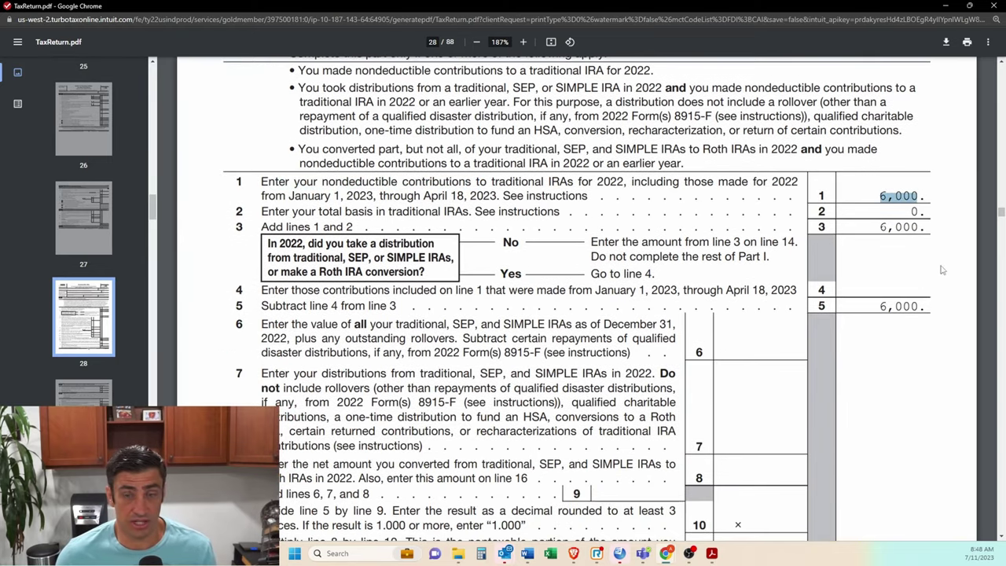
{"action": "left_click", "coordinate": [908, 291]}
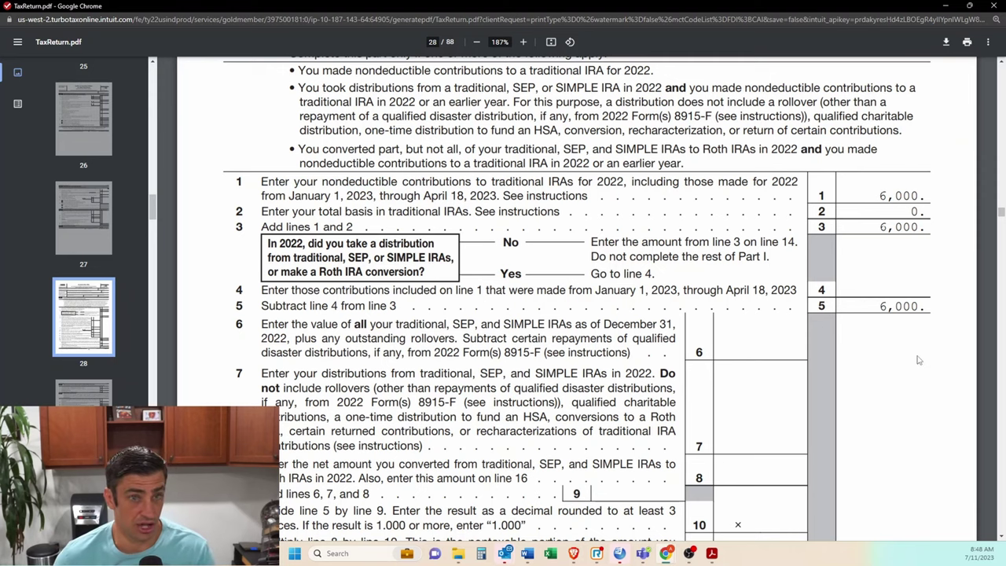
{"action": "scroll", "coordinate": [586, 191], "scroll_direction": "down", "scroll_amount": 1}
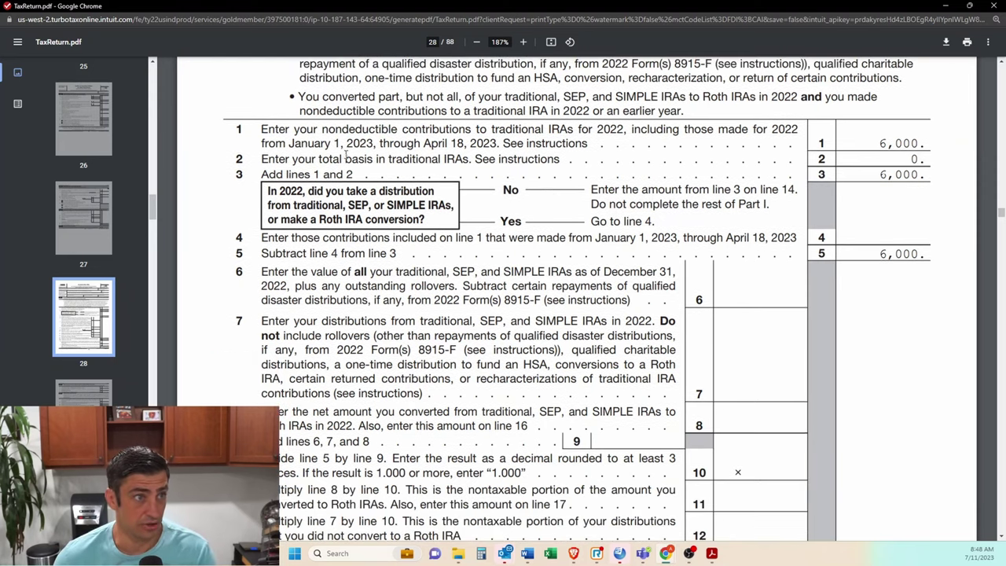
{"action": "left_click_drag", "start_coordinate": [284, 159], "coordinate": [438, 160]}
{"action": "left_click_drag", "start_coordinate": [889, 157], "coordinate": [919, 157]}
{"action": "left_click", "coordinate": [920, 169]}
- Highlight line 13's 6,000 nontaxable portion and scroll on through Part I
{"action": "scroll", "coordinate": [916, 233], "scroll_direction": "down", "scroll_amount": 5}
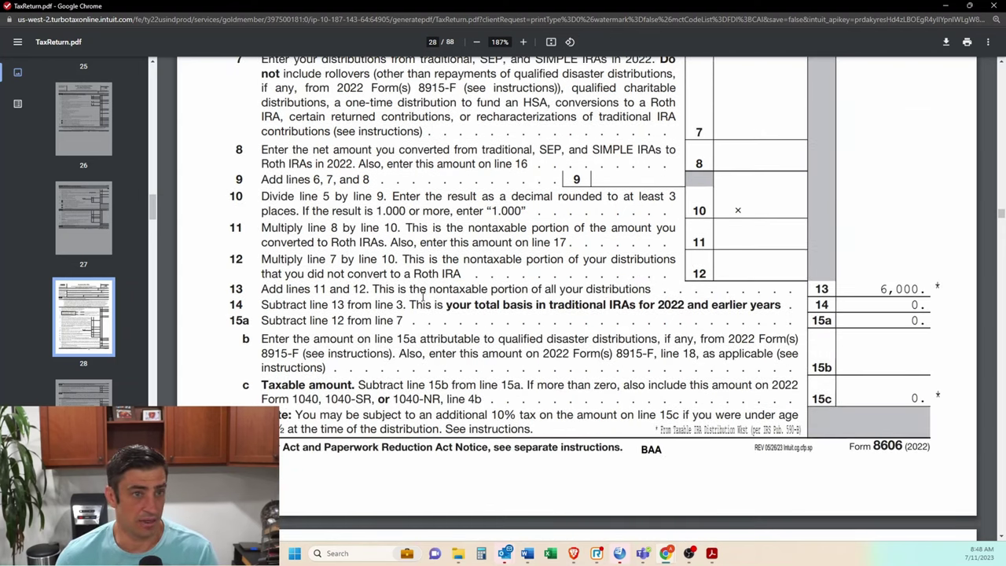
{"action": "left_click_drag", "start_coordinate": [374, 288], "coordinate": [700, 299]}
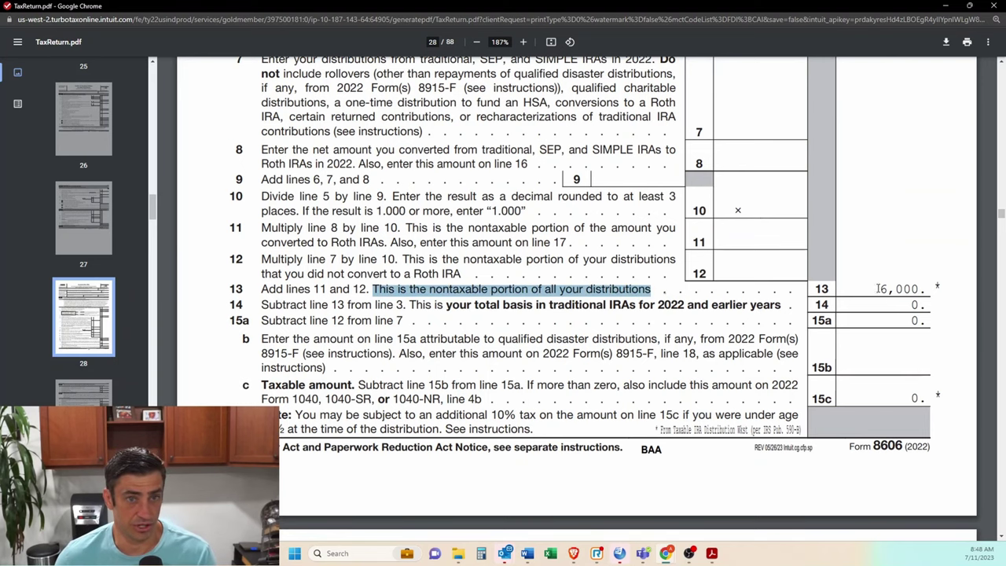
{"action": "left_click_drag", "start_coordinate": [878, 288], "coordinate": [916, 286]}
{"action": "scroll", "coordinate": [935, 377], "scroll_direction": "up", "scroll_amount": 5}
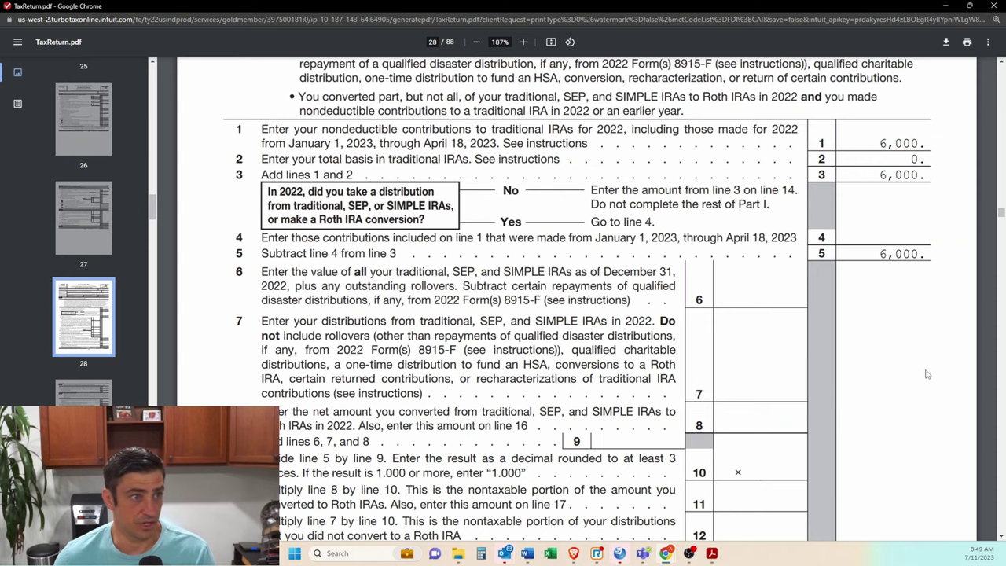
{"action": "scroll", "coordinate": [928, 375], "scroll_direction": "down", "scroll_amount": 5}
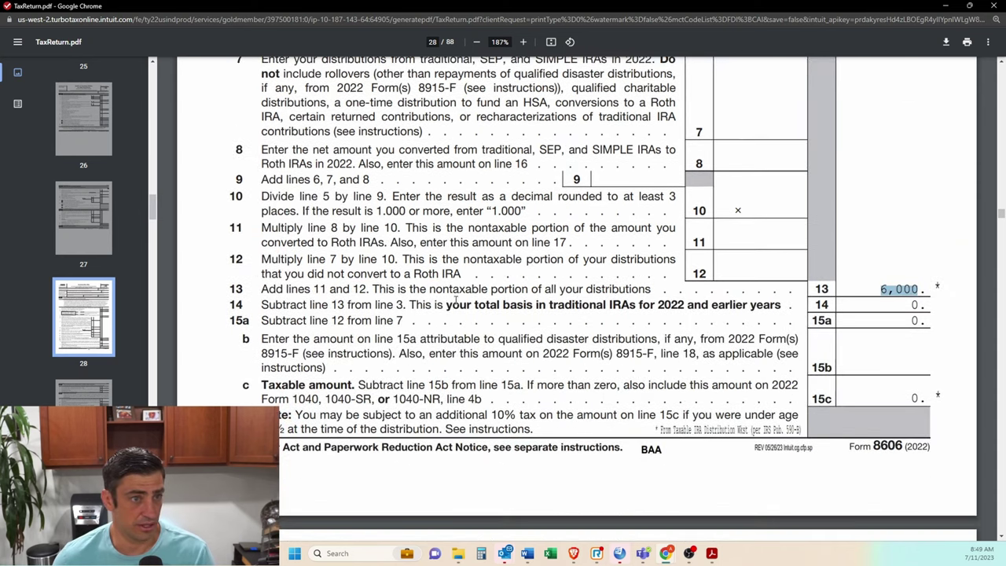
{"action": "scroll", "coordinate": [937, 290], "scroll_direction": "down", "scroll_amount": 9}
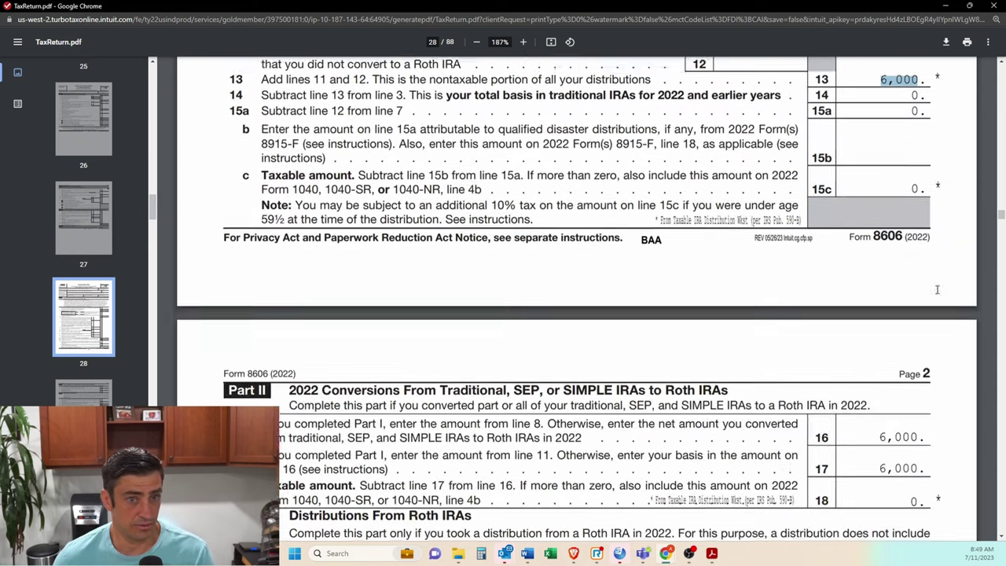
{"action": "scroll", "coordinate": [937, 290], "scroll_direction": "up", "scroll_amount": 5}
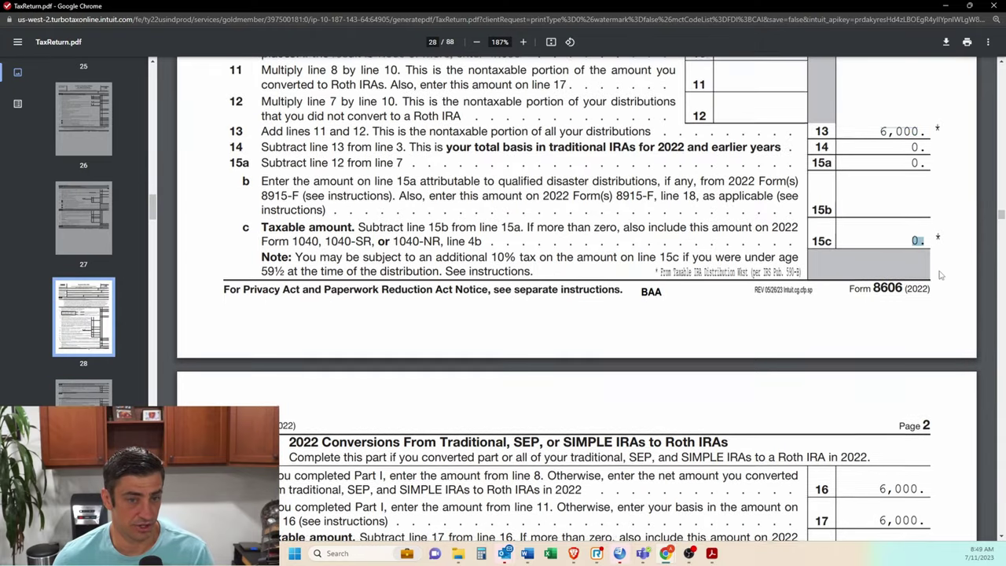
{"action": "scroll", "coordinate": [935, 275], "scroll_direction": "down", "scroll_amount": 5}
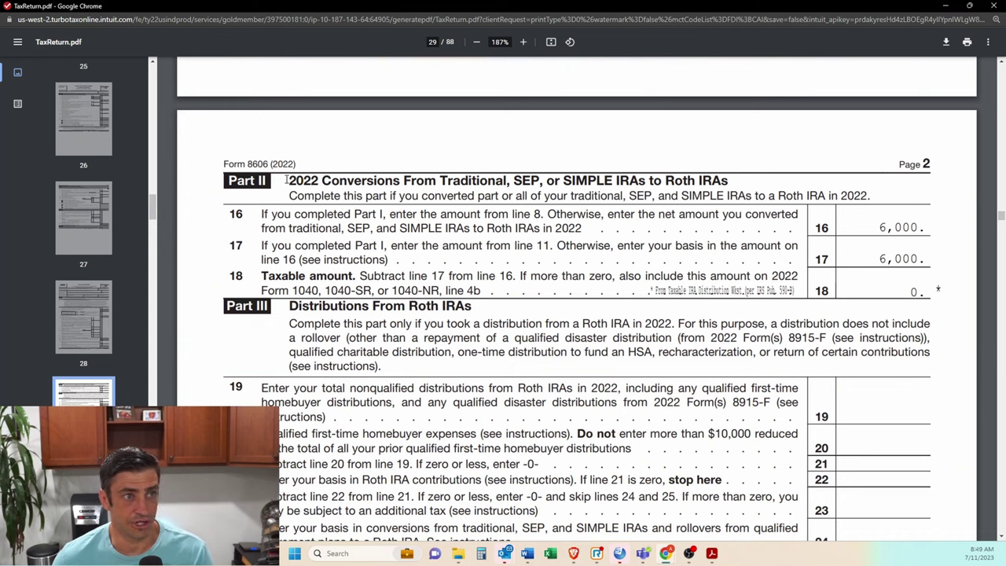
- Highlight the Part II Roth conversion lines: 6,000 converted on line 16 and line 18's taxable amount
{"action": "left_click_drag", "start_coordinate": [286, 179], "coordinate": [712, 179]}
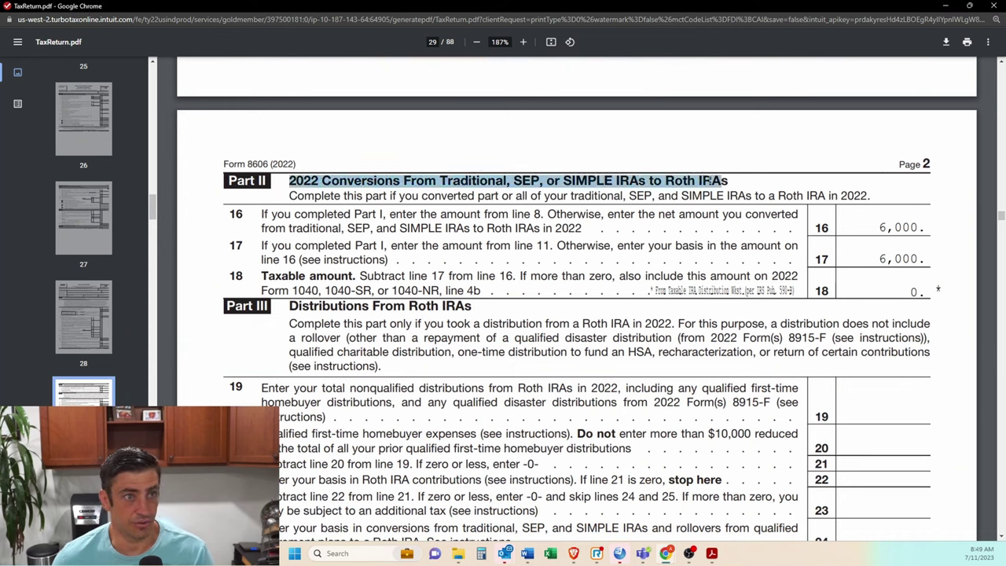
{"action": "left_click", "coordinate": [457, 176]}
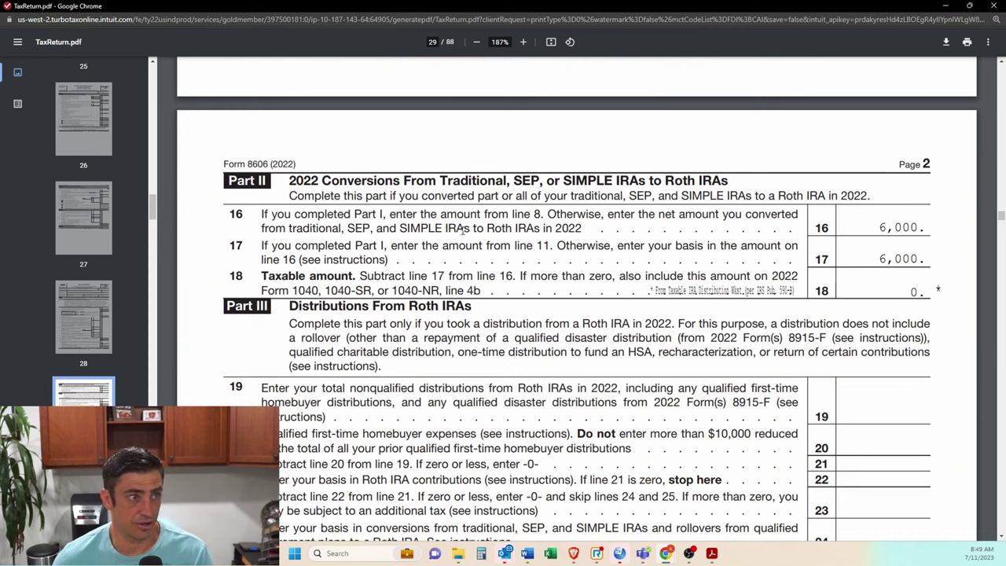
{"action": "left_click_drag", "start_coordinate": [877, 227], "coordinate": [918, 227]}
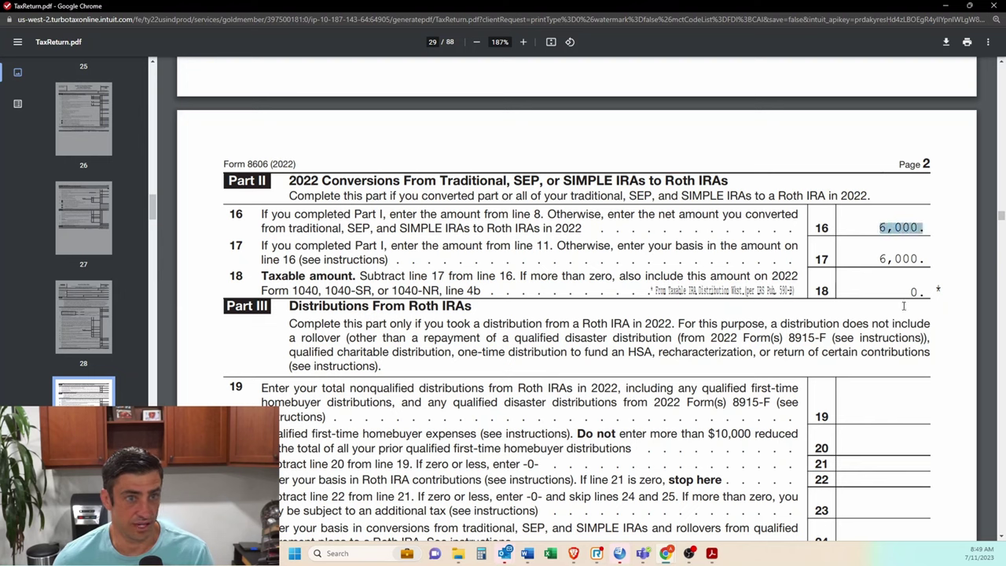
{"action": "left_click_drag", "start_coordinate": [261, 275], "coordinate": [363, 277]}
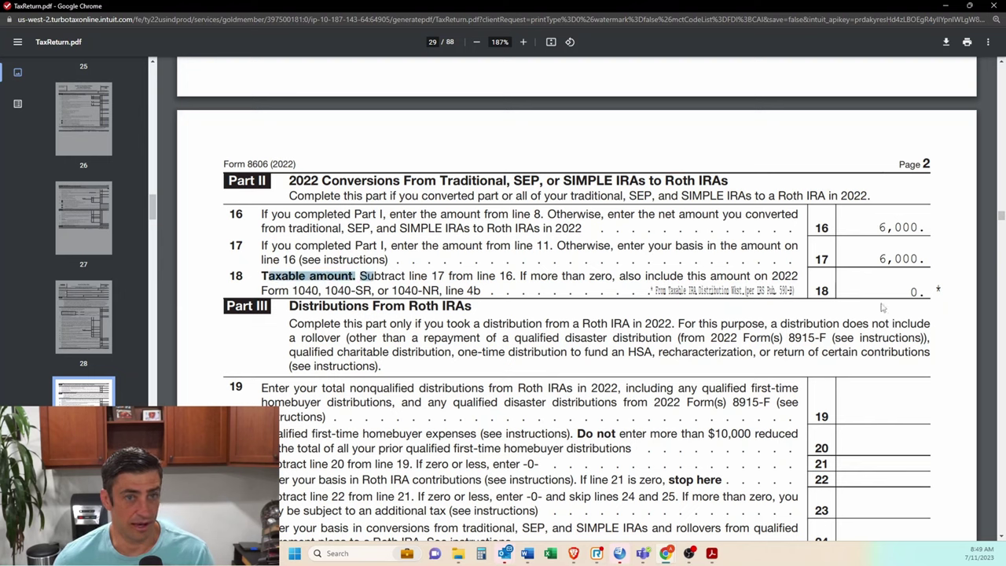
{"action": "left_click", "coordinate": [912, 291]}
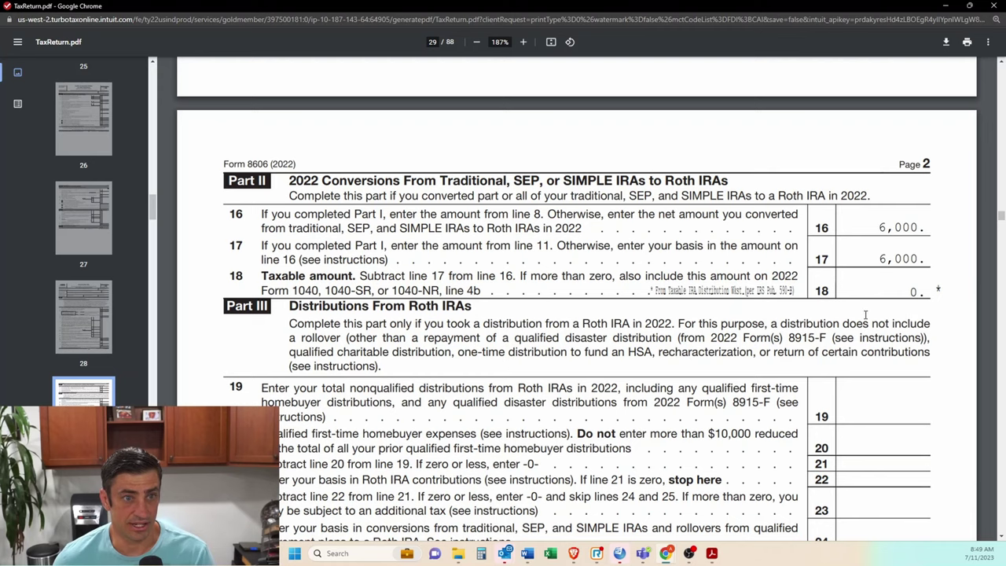
- Review the Part III Roth distributions text, then scroll back to the top of Form 8606
{"action": "scroll", "coordinate": [887, 322], "scroll_direction": "up", "scroll_amount": 15}
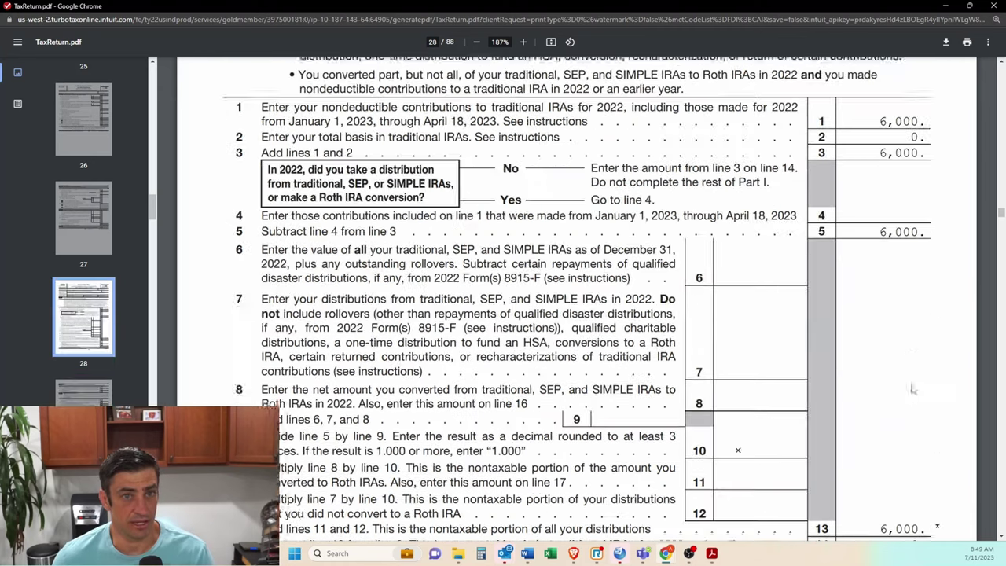
{"action": "scroll", "coordinate": [907, 338], "scroll_direction": "down", "scroll_amount": 15}
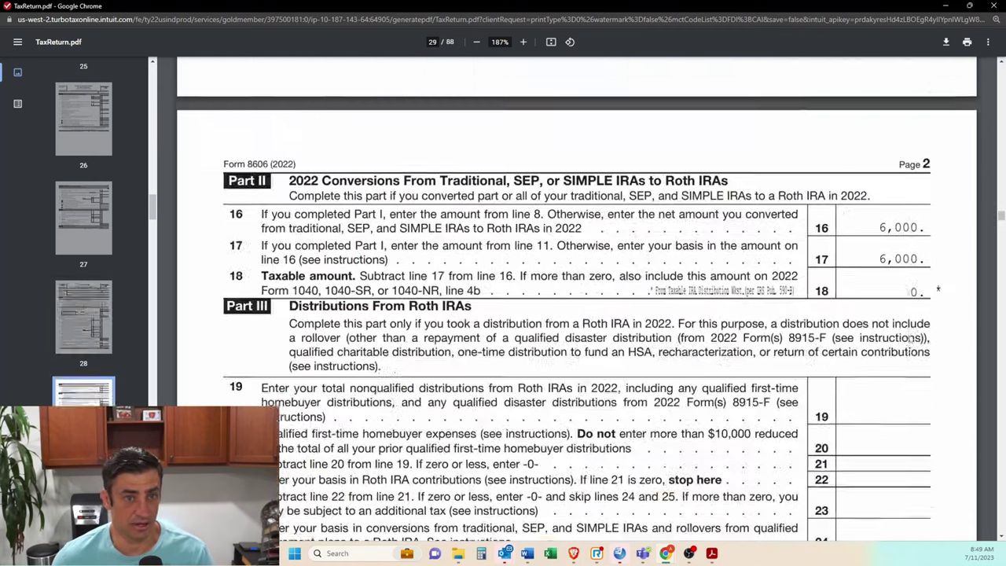
{"action": "left_click_drag", "start_coordinate": [795, 239], "coordinate": [904, 330]}
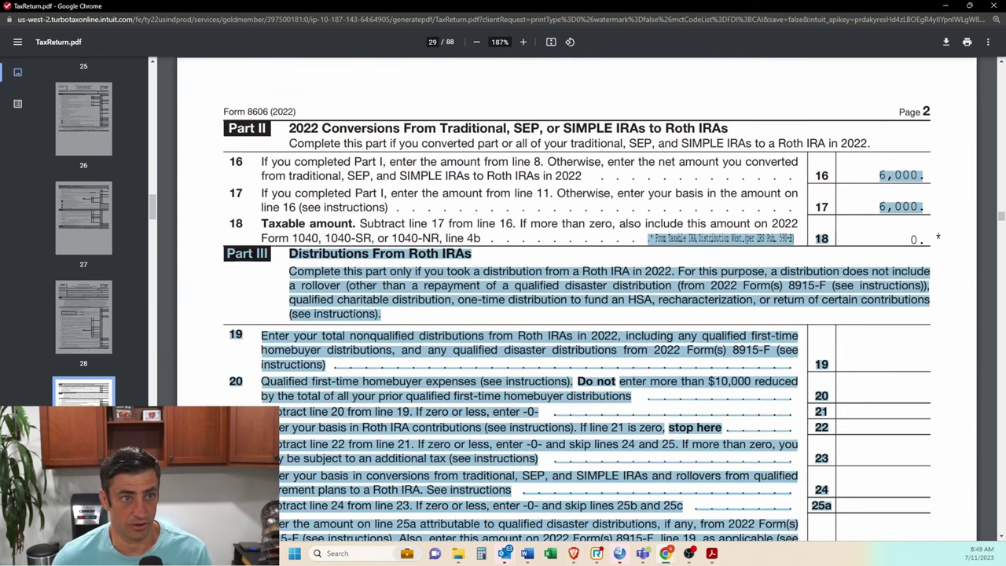
{"action": "left_click", "coordinate": [921, 349]}
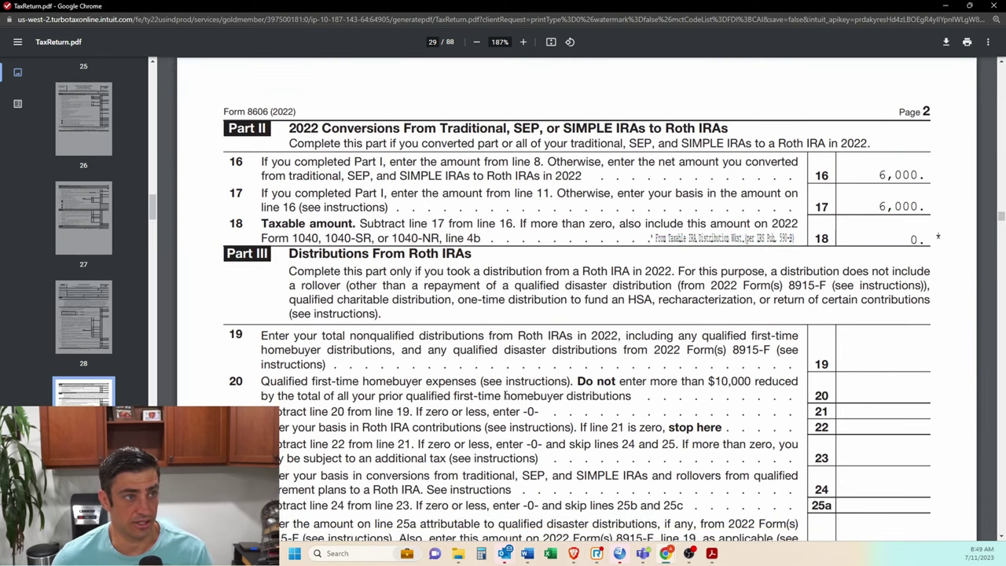
{"action": "scroll", "coordinate": [507, 395], "scroll_direction": "down", "scroll_amount": 6}
{"action": "scroll", "coordinate": [577, 371], "scroll_direction": "up", "scroll_amount": 9}
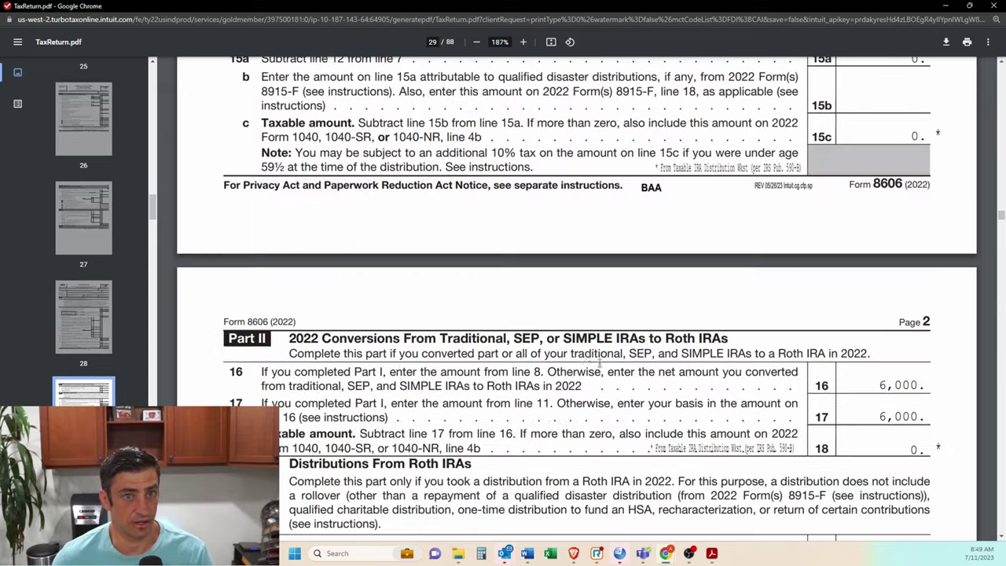
{"action": "scroll", "coordinate": [600, 362], "scroll_direction": "up", "scroll_amount": 15}
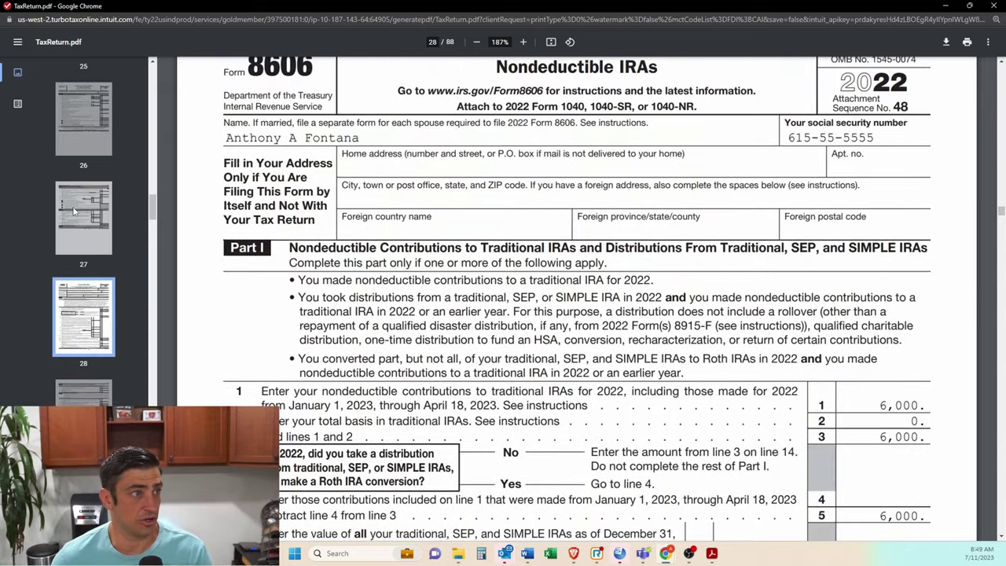
{"action": "scroll", "coordinate": [73, 211], "scroll_direction": "up", "scroll_amount": 15}
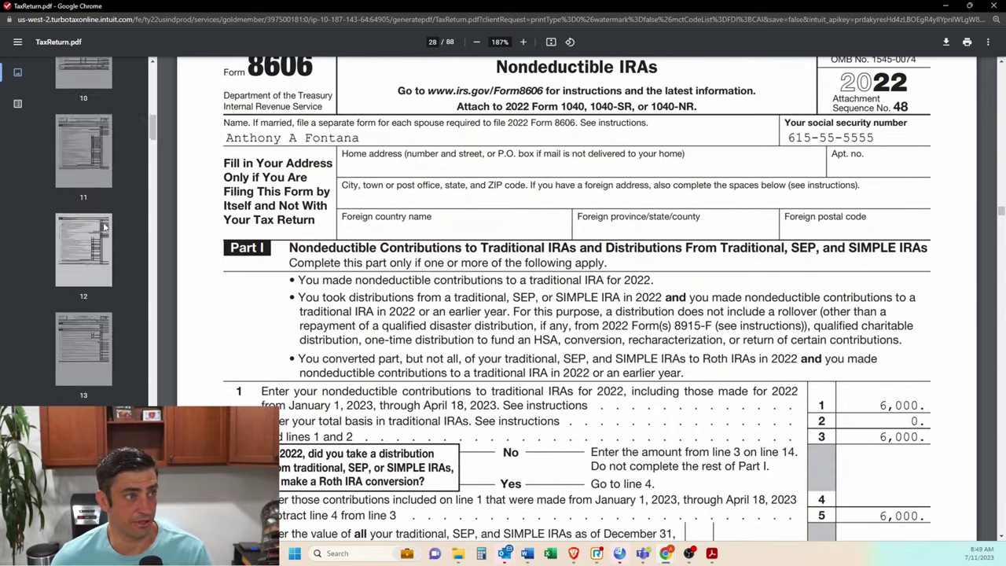
{"action": "scroll", "coordinate": [79, 235], "scroll_direction": "up", "scroll_amount": 4}
- Jump to Form 1040 on page 9 and highlight line 4b's 0 taxable IRA distribution
{"action": "left_click", "coordinate": [83, 268]}
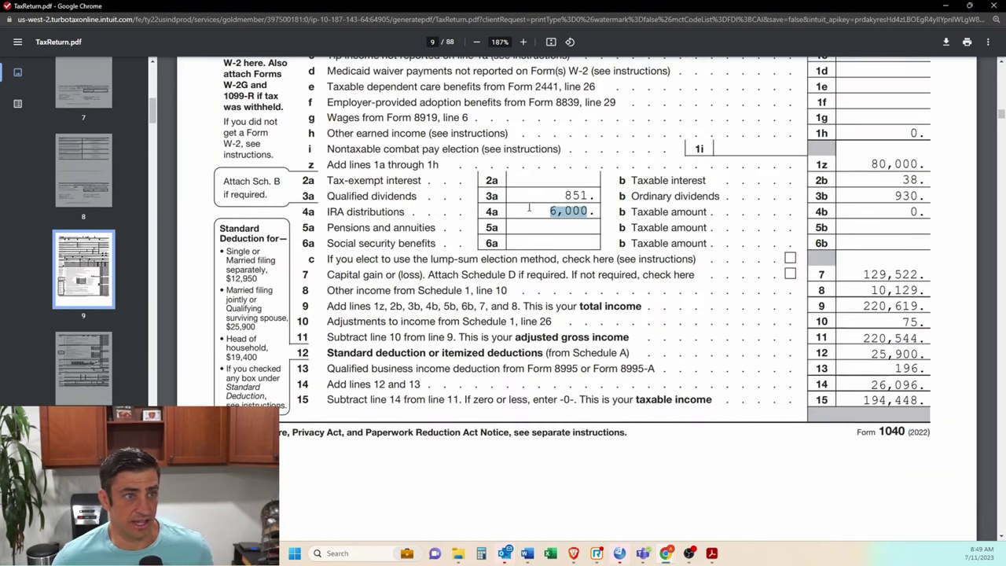
{"action": "left_click_drag", "start_coordinate": [632, 212], "coordinate": [696, 214]}
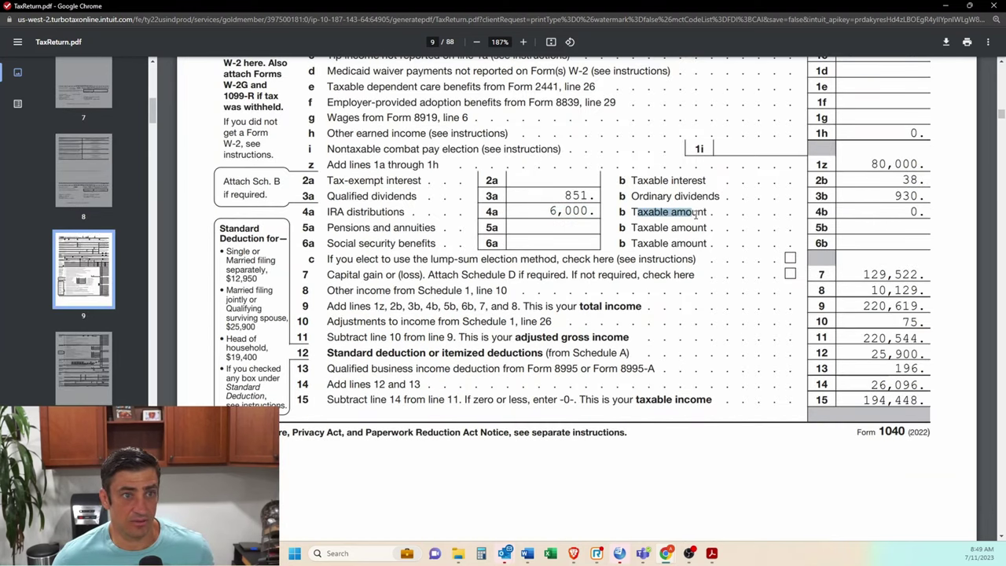
{"action": "left_click", "coordinate": [906, 211]}
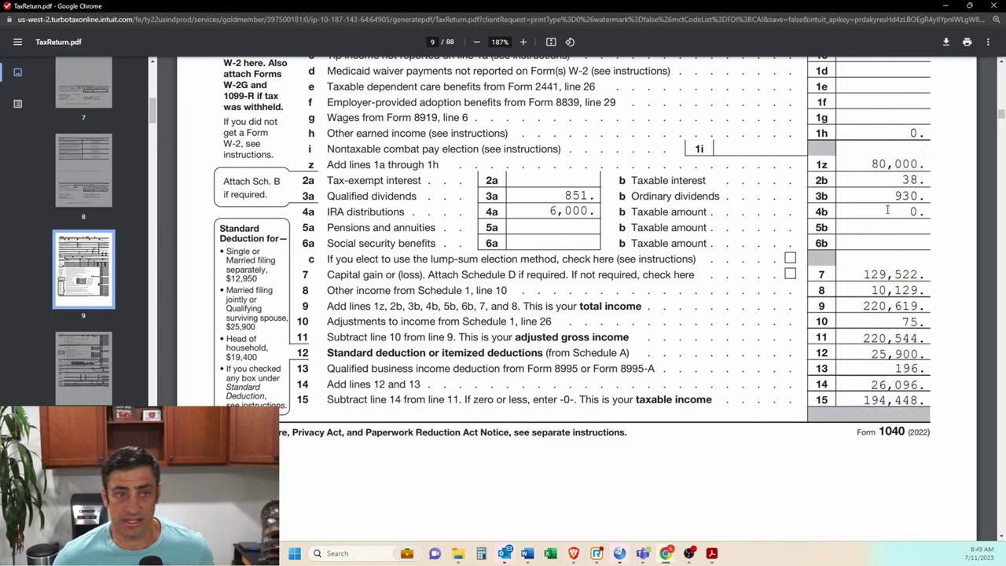